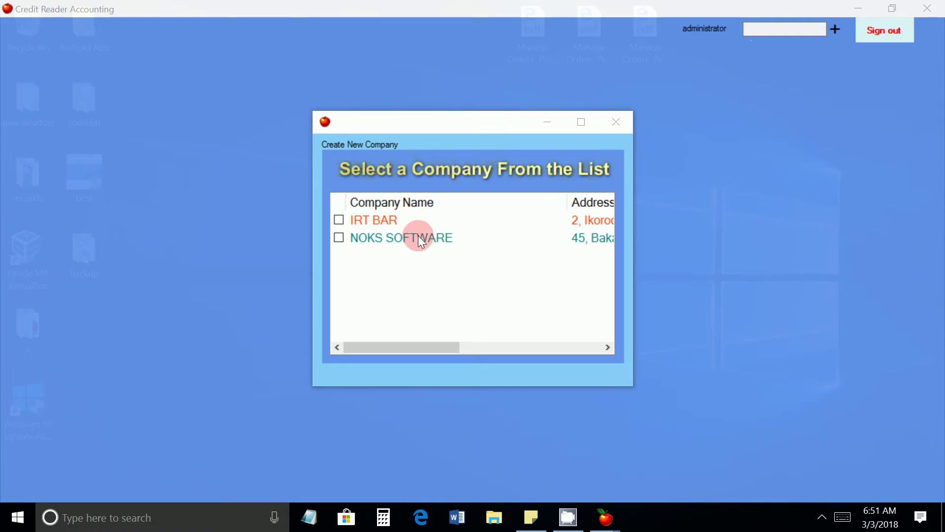
# Step: Open the NOKS SOFTWARE company with access code 1 and bring up the Account Chart form
pyautogui.doubleClick(418, 236)
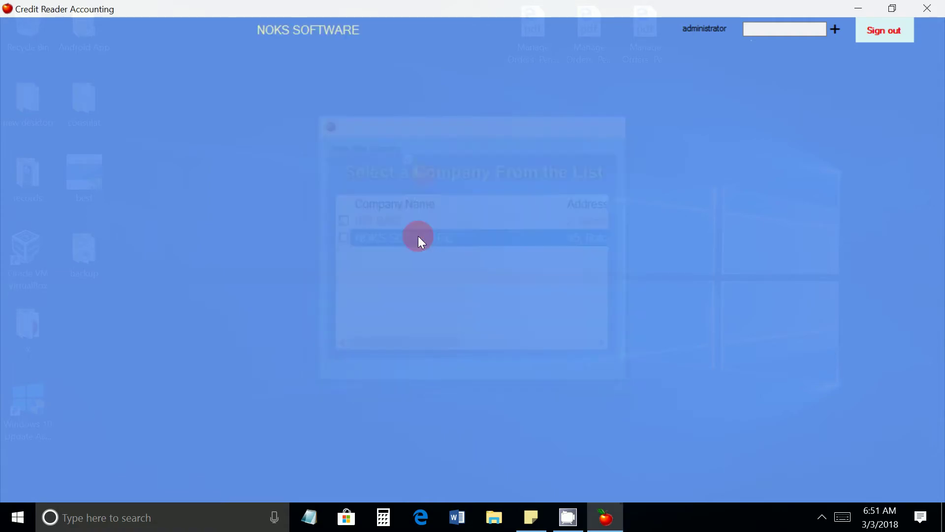
pyautogui.click(763, 29)
pyautogui.write('1')
pyautogui.press('Return')
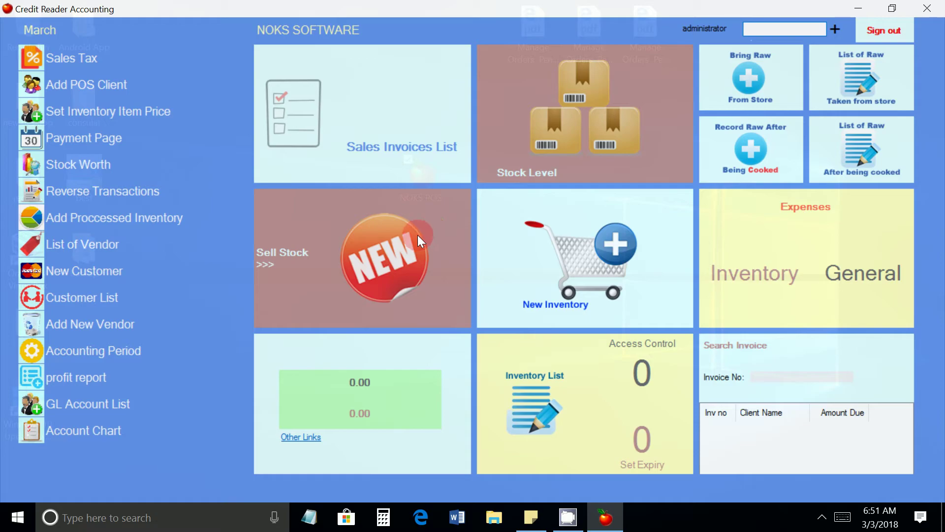
pyautogui.click(418, 217)
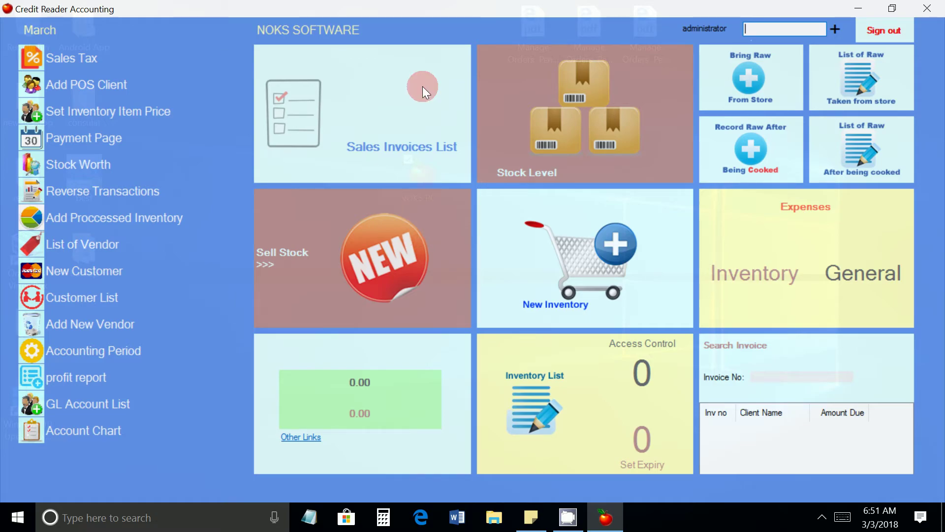
pyautogui.click(100, 434)
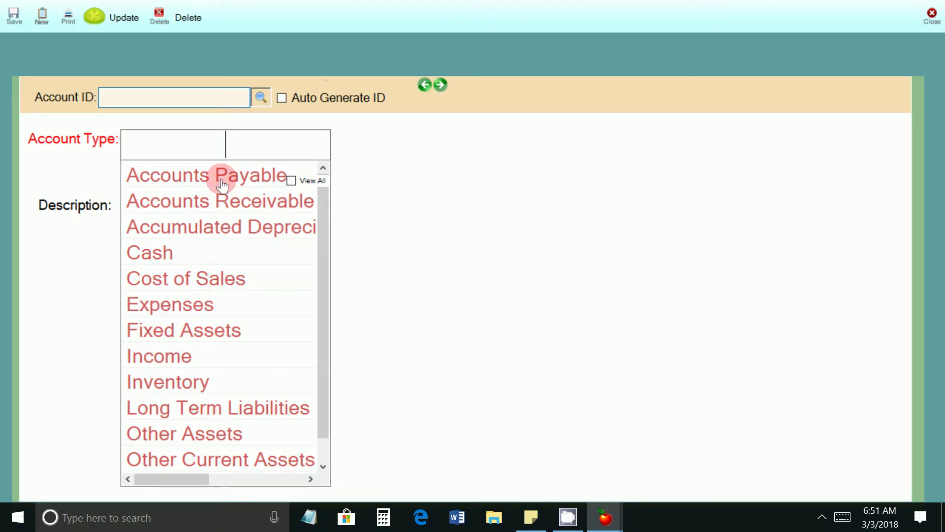
# Step: Reopen Account Chart and save an Accounts Payable account described 'Account Payable'
pyautogui.click(932, 16)
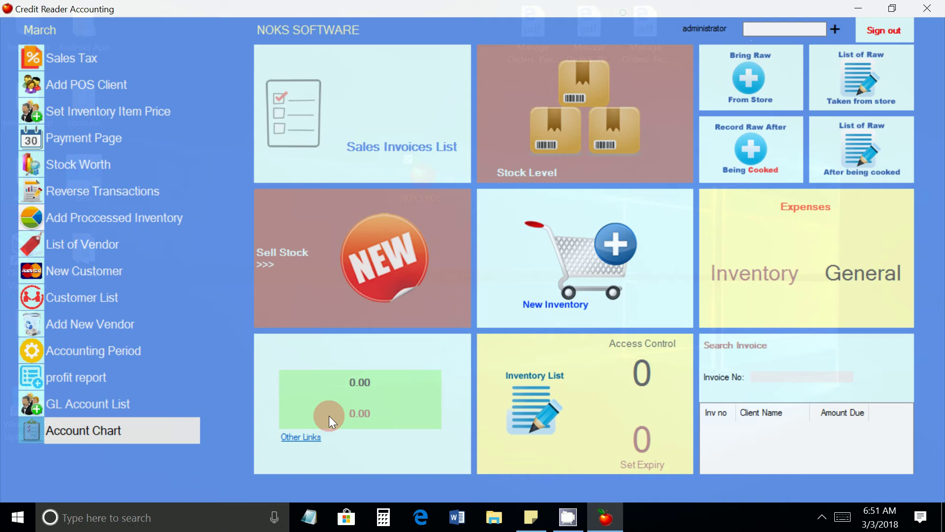
pyautogui.click(84, 431)
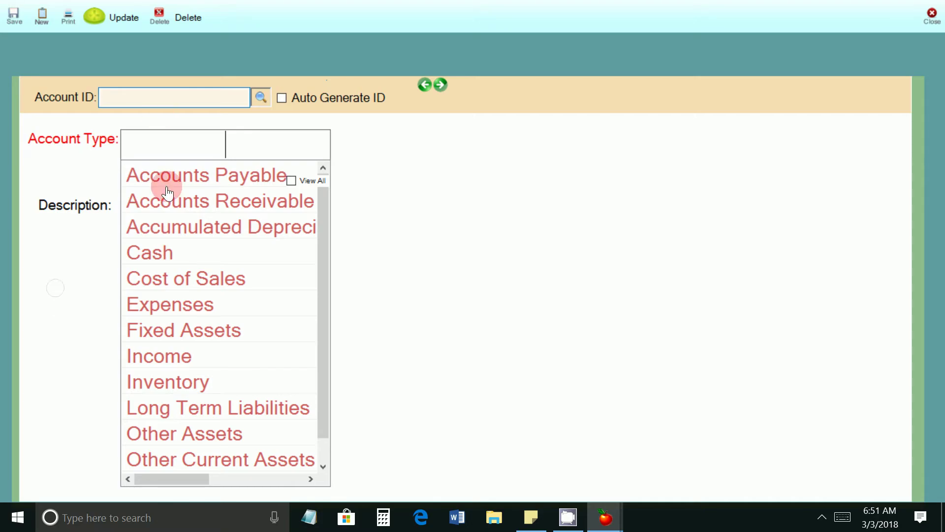
pyautogui.click(179, 176)
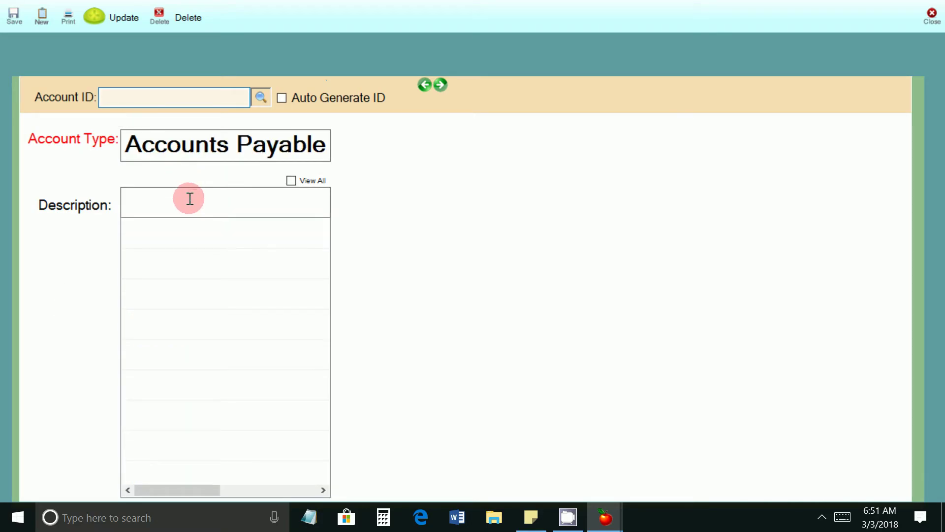
pyautogui.write('Account Pa')
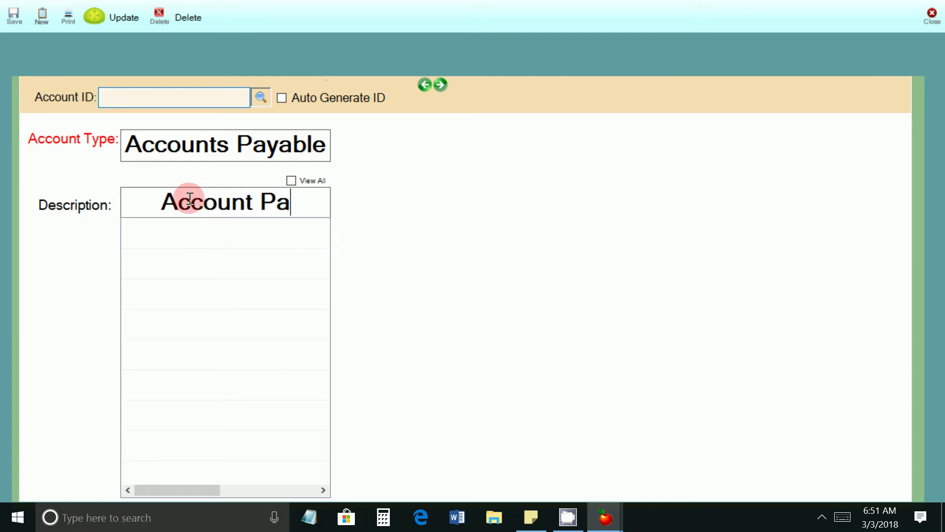
pyautogui.write('yable')
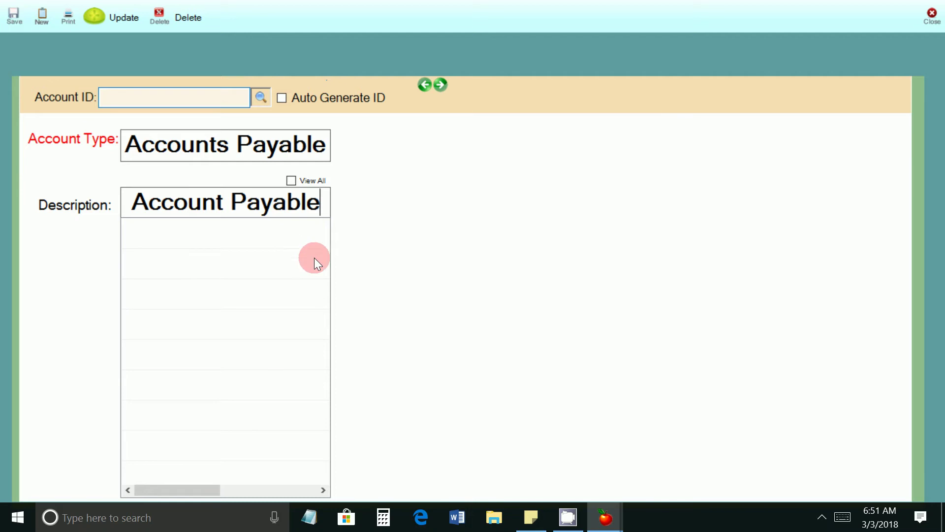
pyautogui.click(15, 17)
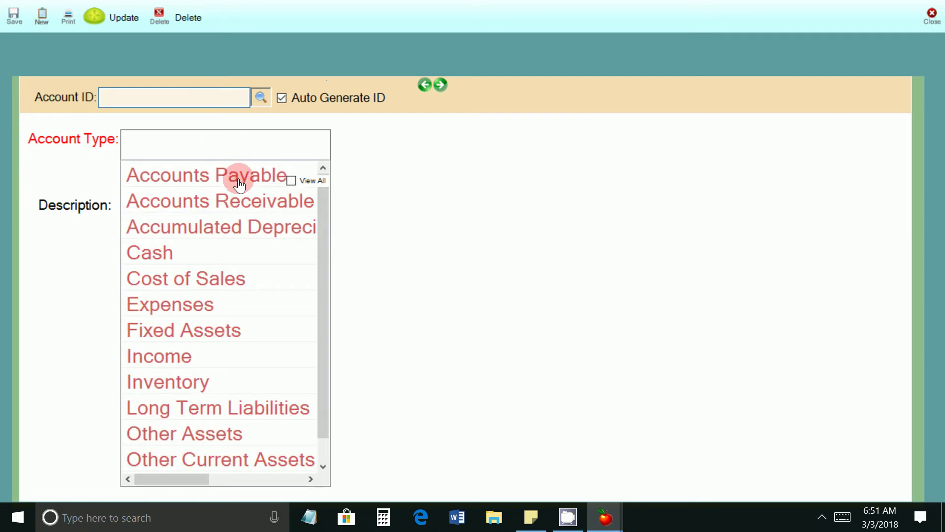
# Step: Save an Accounts Receivable account described 'Account Receivable'
pyautogui.click(238, 201)
pyautogui.click(266, 212)
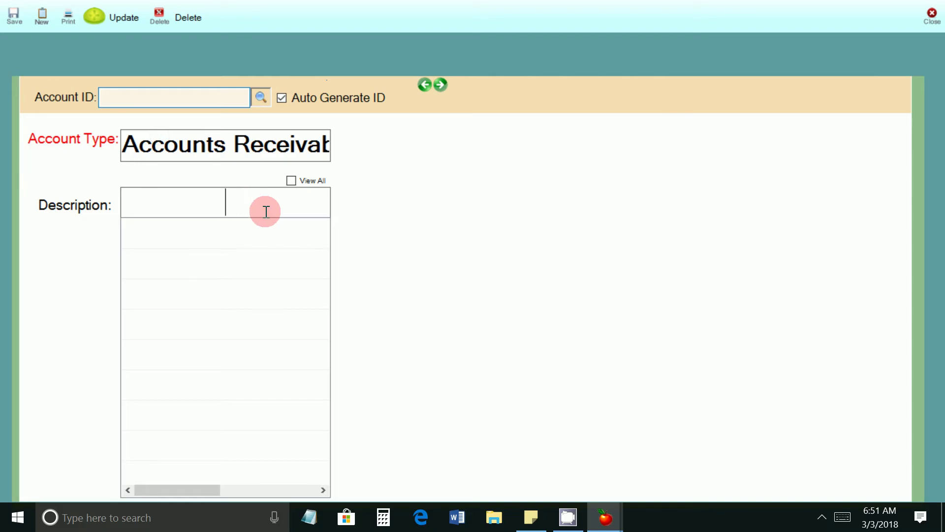
pyautogui.write('Accounts')
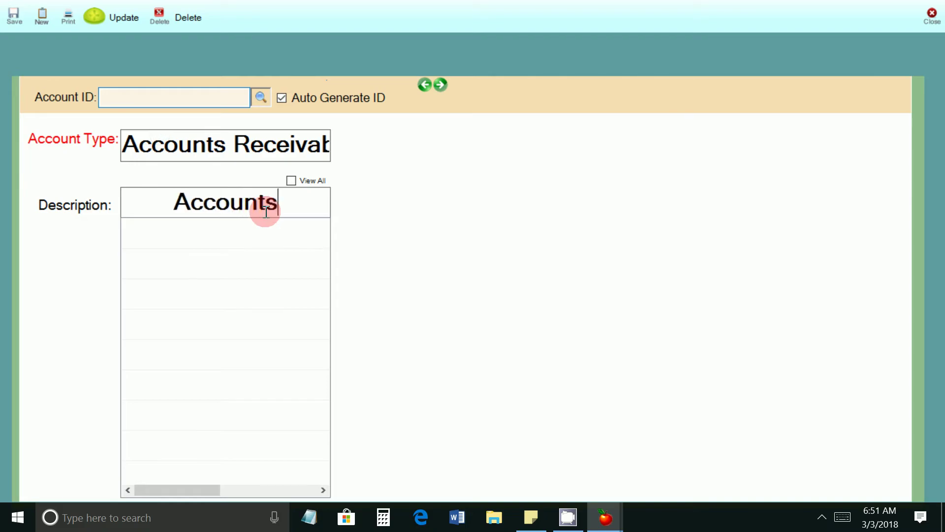
pyautogui.press('BackSpace')
pyautogui.write('Recei')
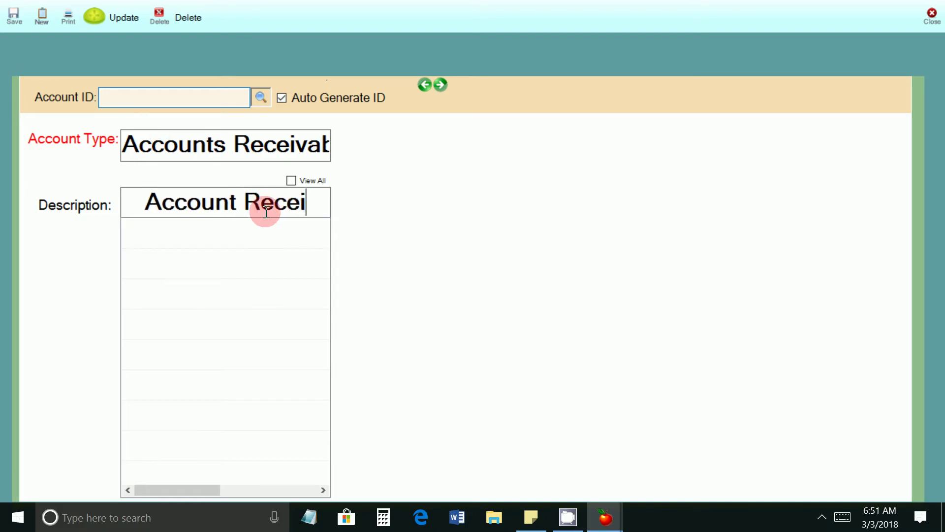
pyautogui.write('vable')
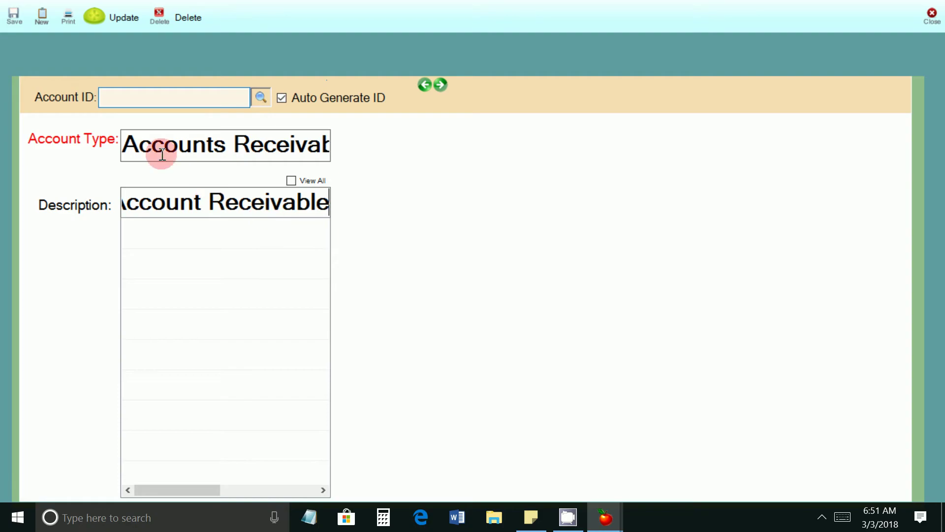
pyautogui.click(15, 20)
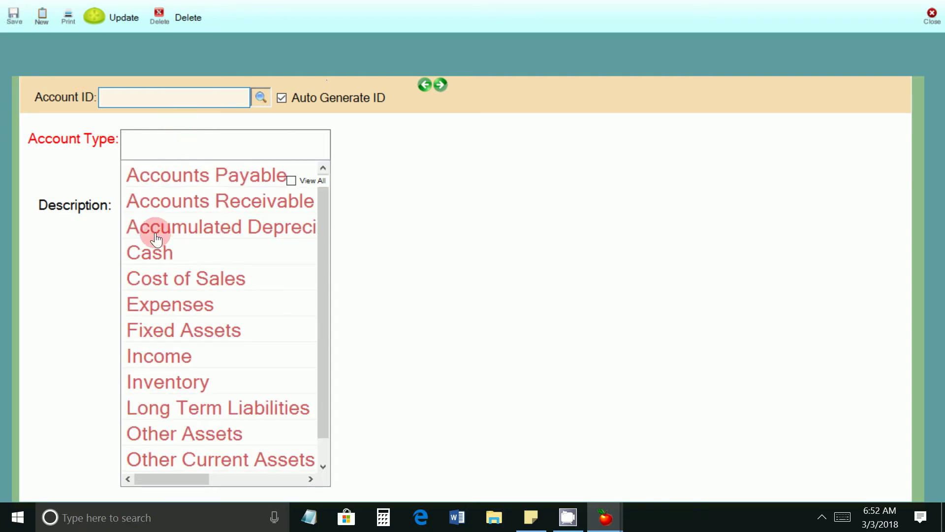
# Step: Save a Cash account described 'Cash' and close the Account Chart form
pyautogui.click(156, 257)
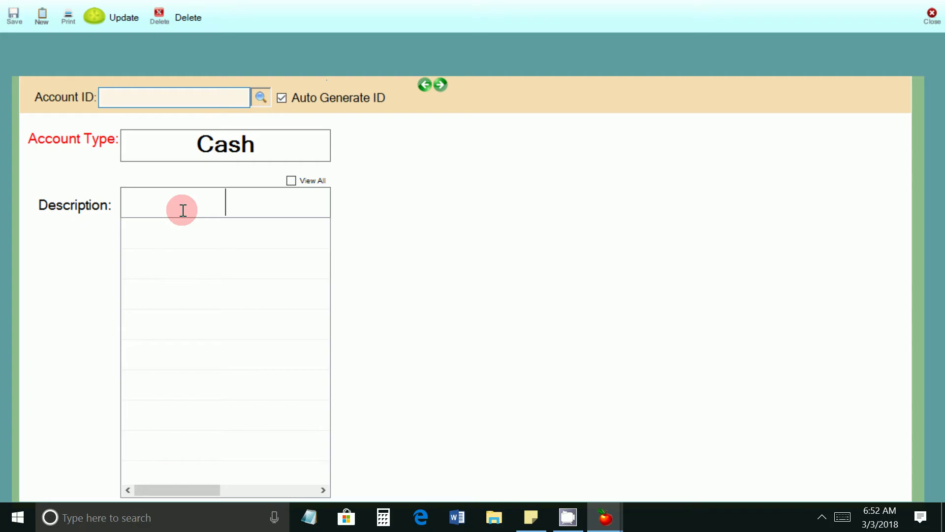
pyautogui.write('Cash')
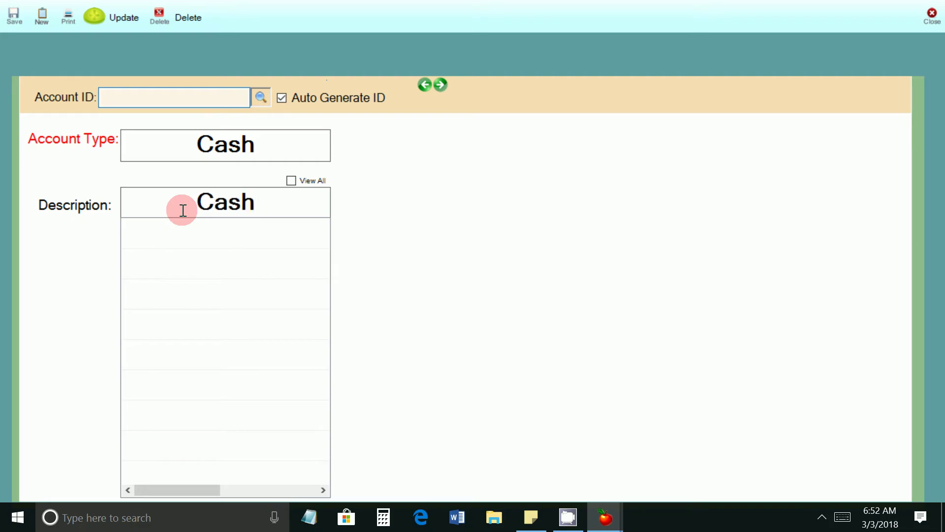
pyautogui.click(12, 19)
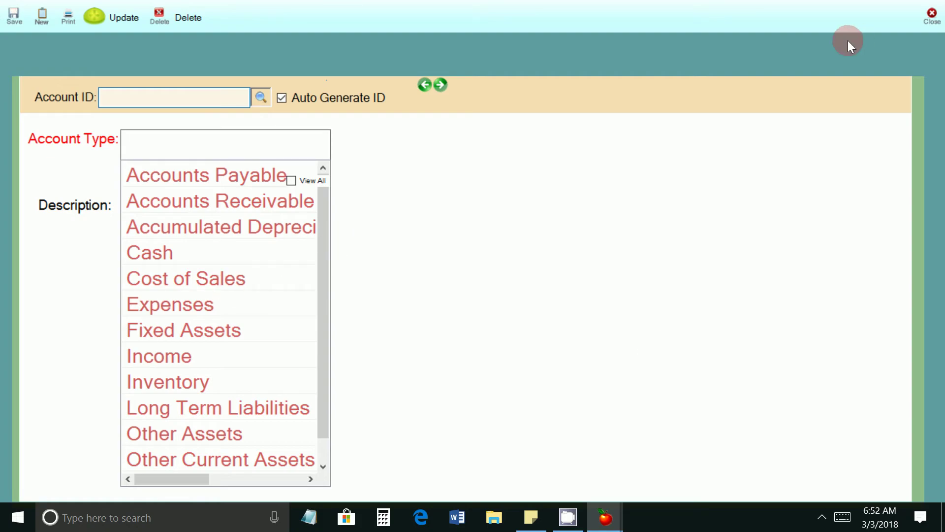
pyautogui.click(936, 17)
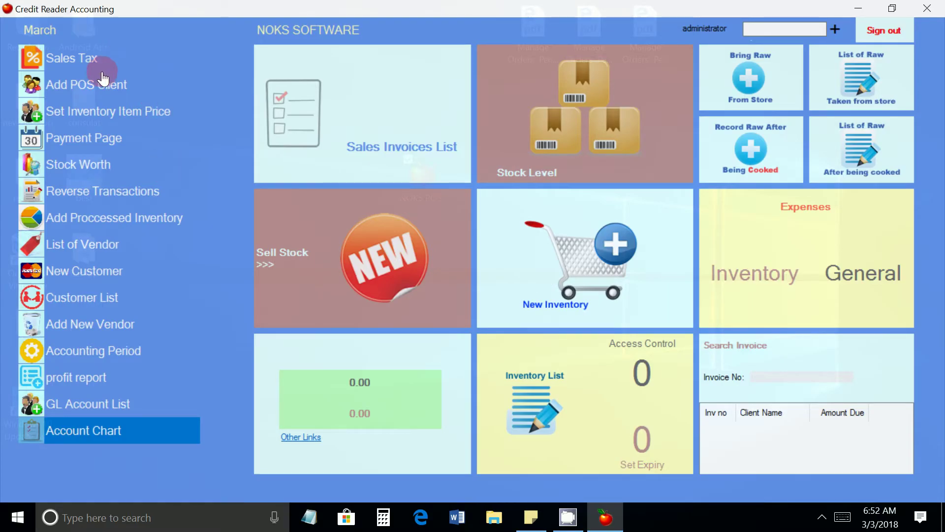
# Step: Create and save a Sales Tax account with description 'Sales Tax', confirming the message
pyautogui.click(69, 60)
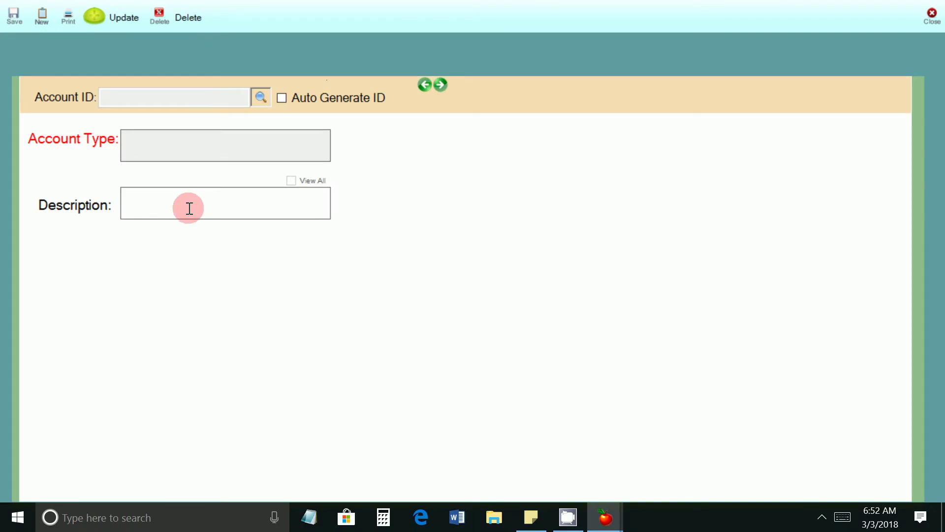
pyautogui.click(176, 206)
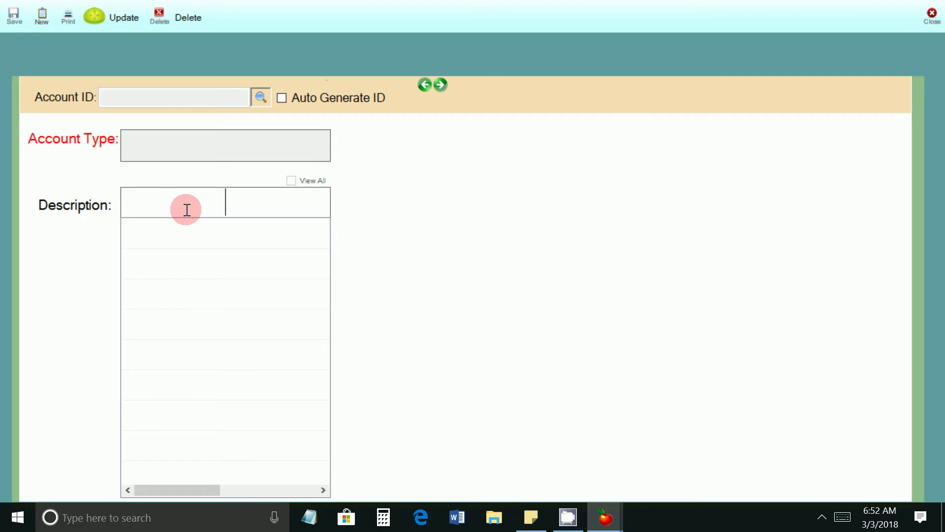
pyautogui.write('Sales Tax')
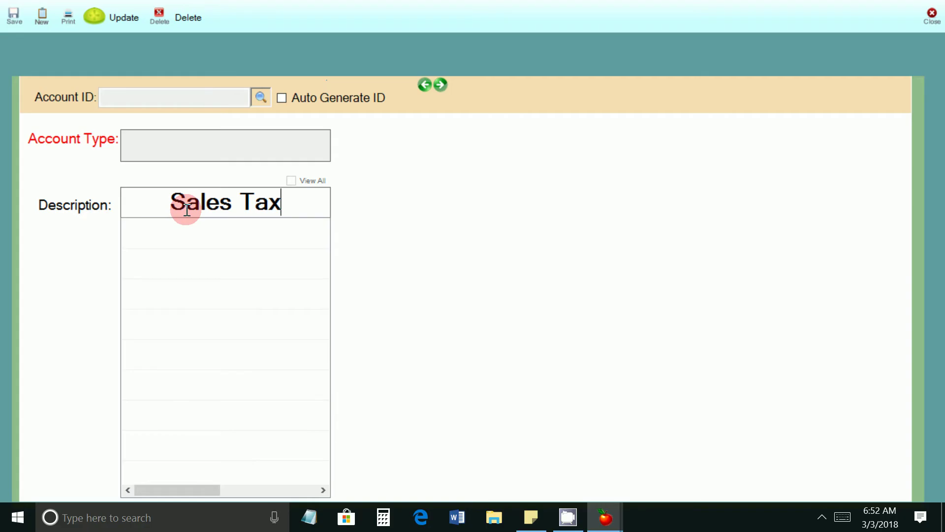
pyautogui.click(15, 19)
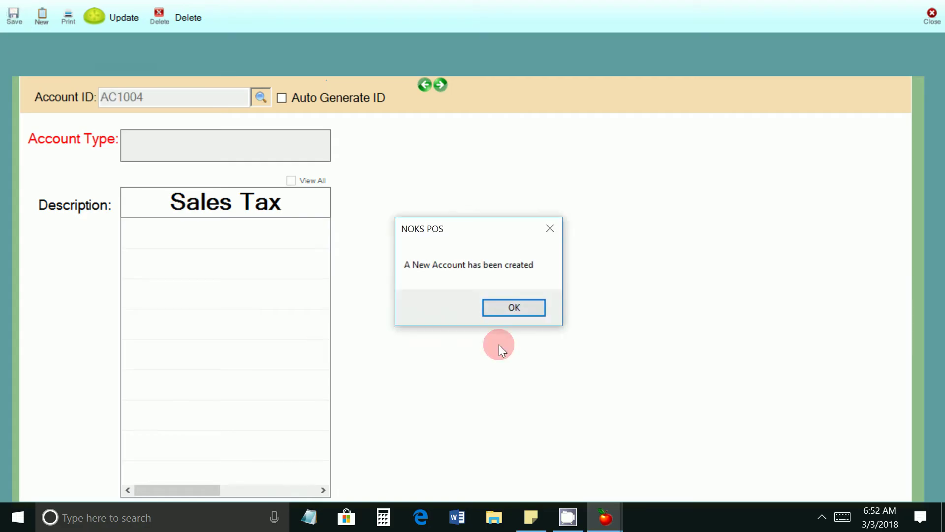
pyautogui.click(495, 309)
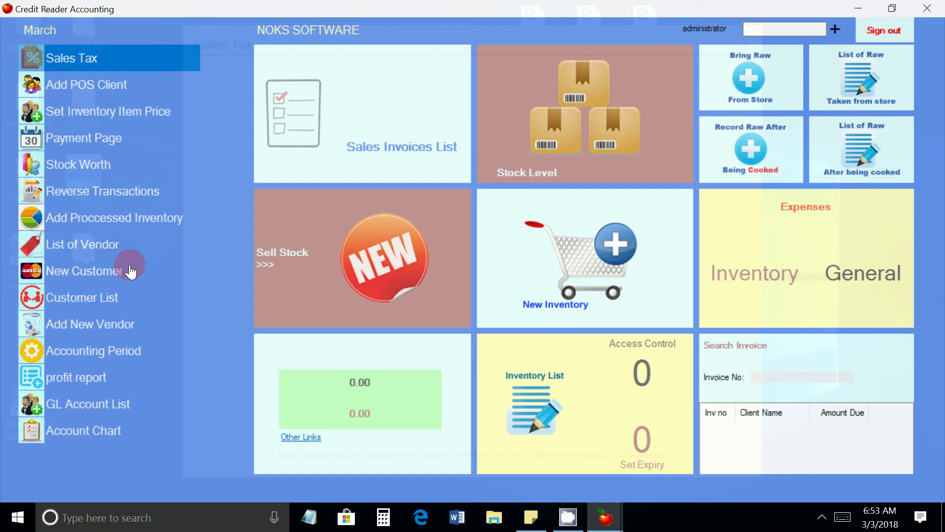
# Step: Add the client 'General Customer', save it as CL1, and view the customer list
pyautogui.click(88, 274)
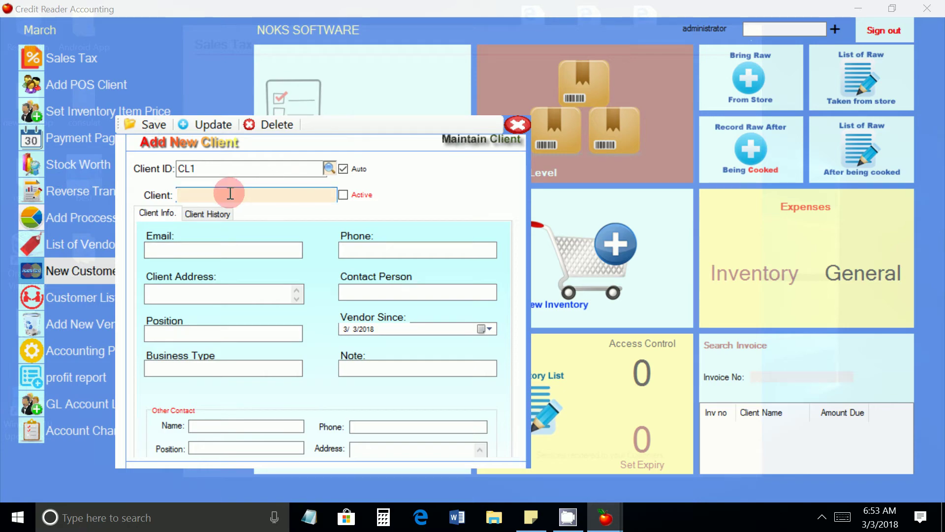
pyautogui.write('General Cumer')
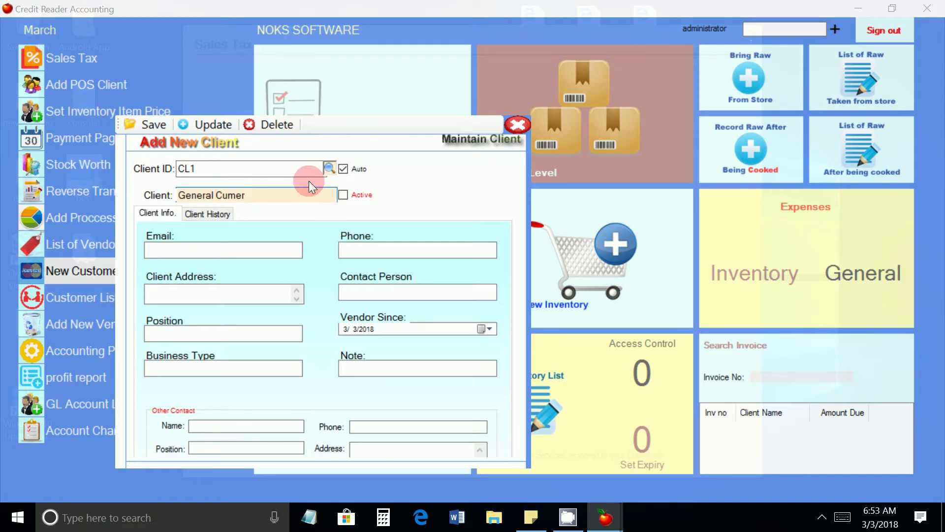
pyautogui.press('BackSpace')
pyautogui.press('BackSpace')
pyautogui.press('BackSpace')
pyautogui.press('BackSpace')
pyautogui.write('ustomer')
pyautogui.click(226, 248)
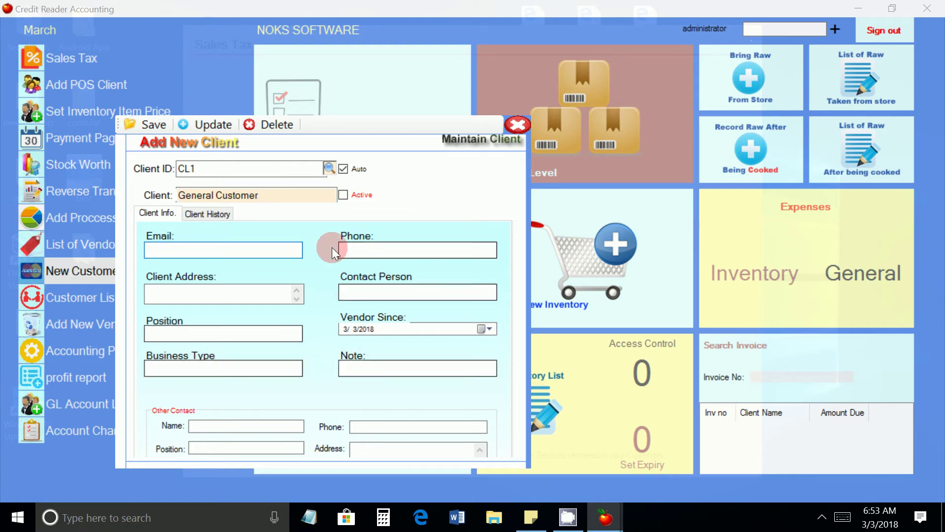
pyautogui.click(136, 122)
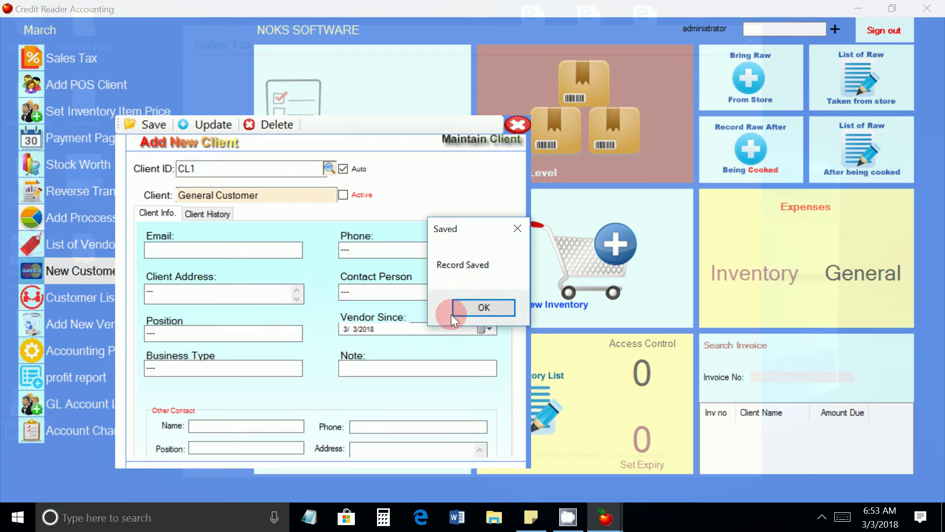
pyautogui.click(468, 306)
pyautogui.click(84, 298)
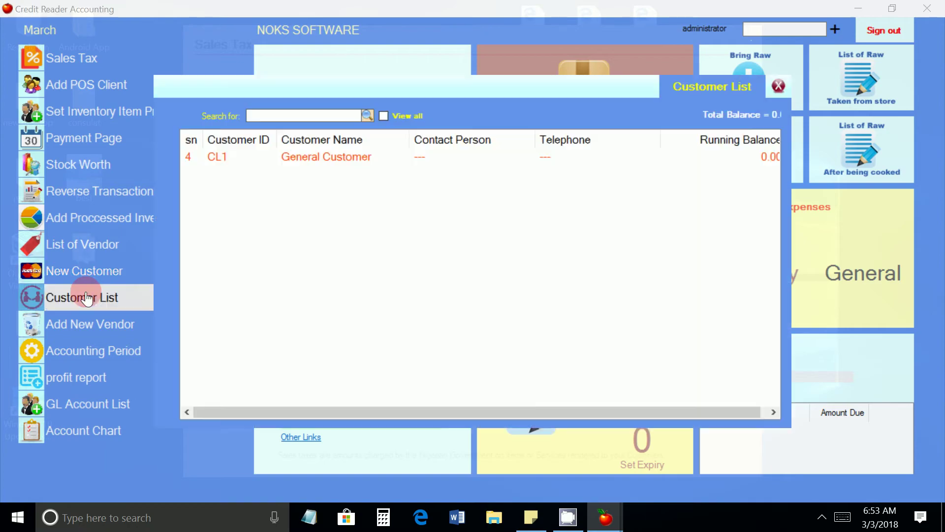
# Step: Scroll the customer list to check General Customer's running balance, then open the sales screen
pyautogui.click(777, 85)
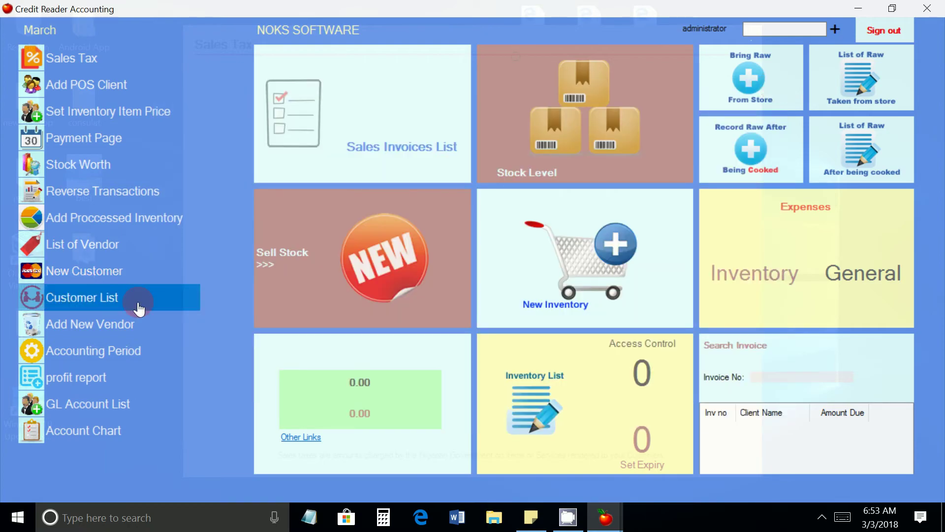
pyautogui.click(92, 305)
pyautogui.moveTo(500, 411); pyautogui.dragTo(518, 411)
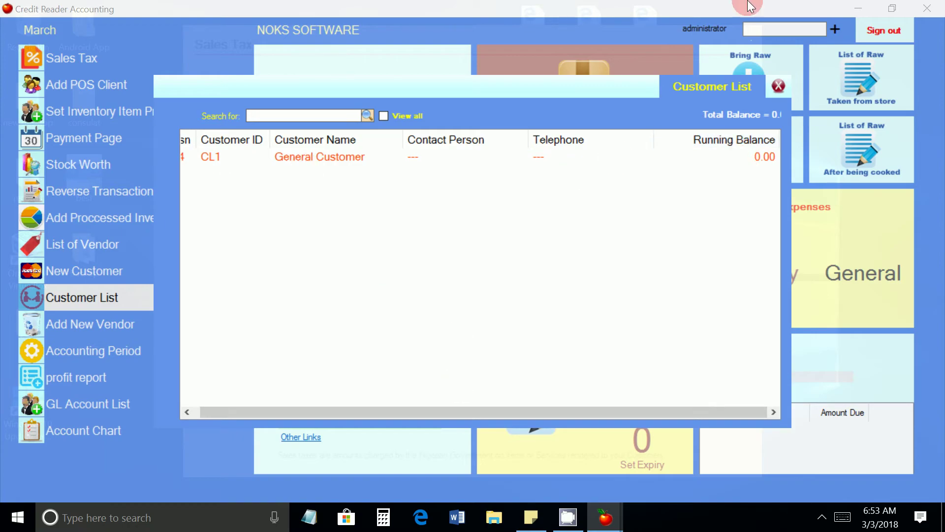
pyautogui.click(778, 87)
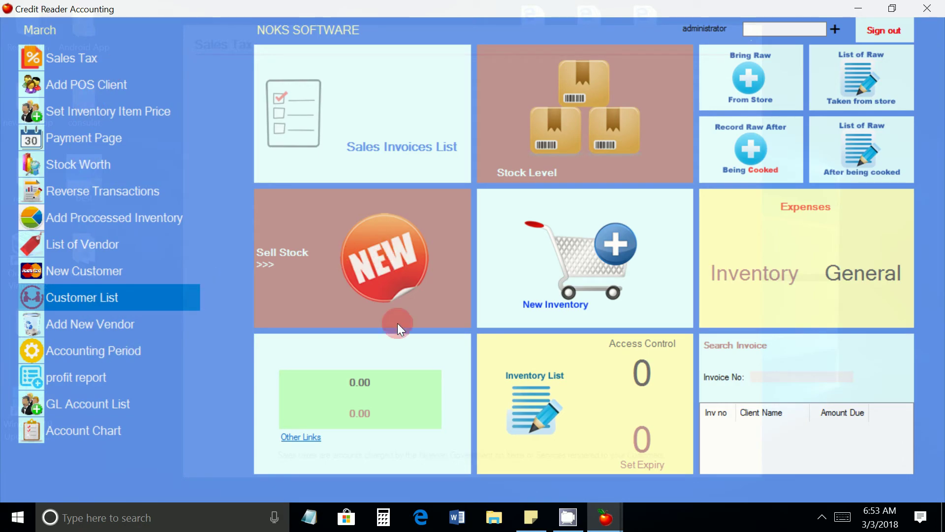
pyautogui.click(374, 318)
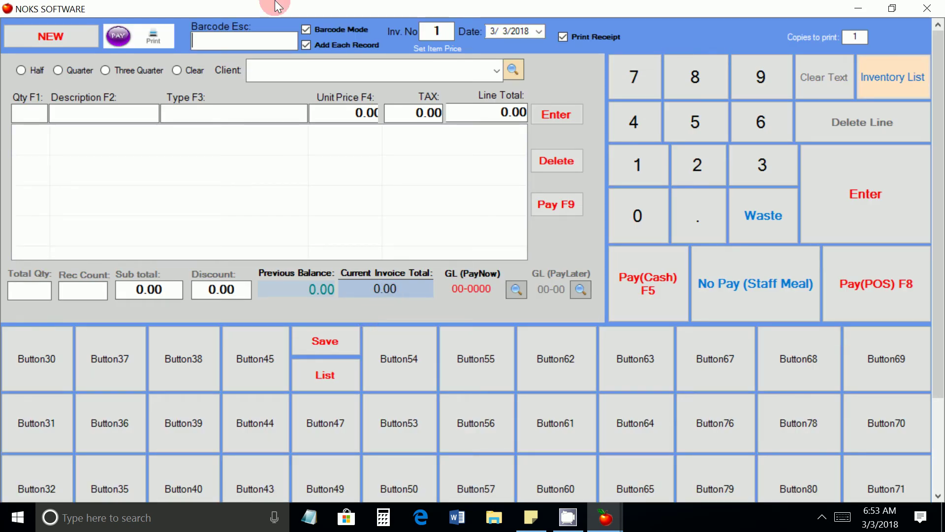
# Step: Select General Customer as the sale's client, then close the sales screen
pyautogui.click(513, 70)
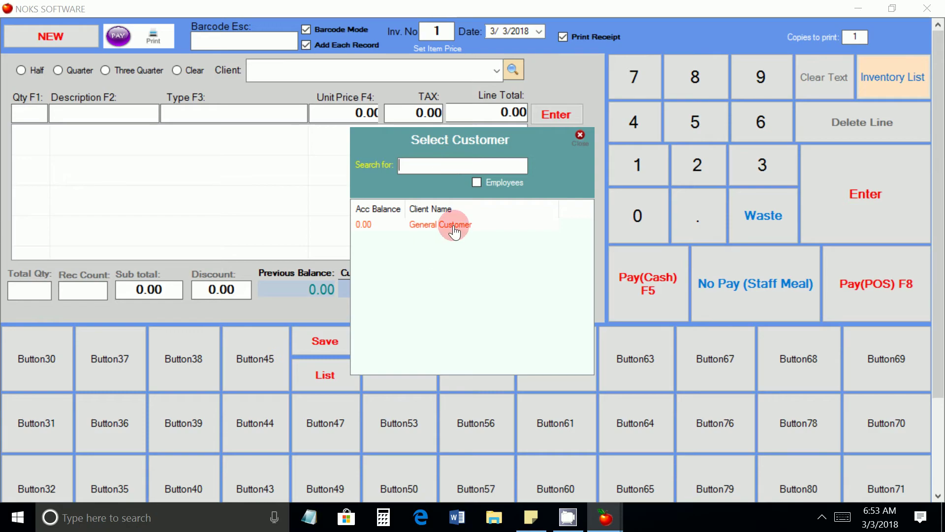
pyautogui.doubleClick(454, 225)
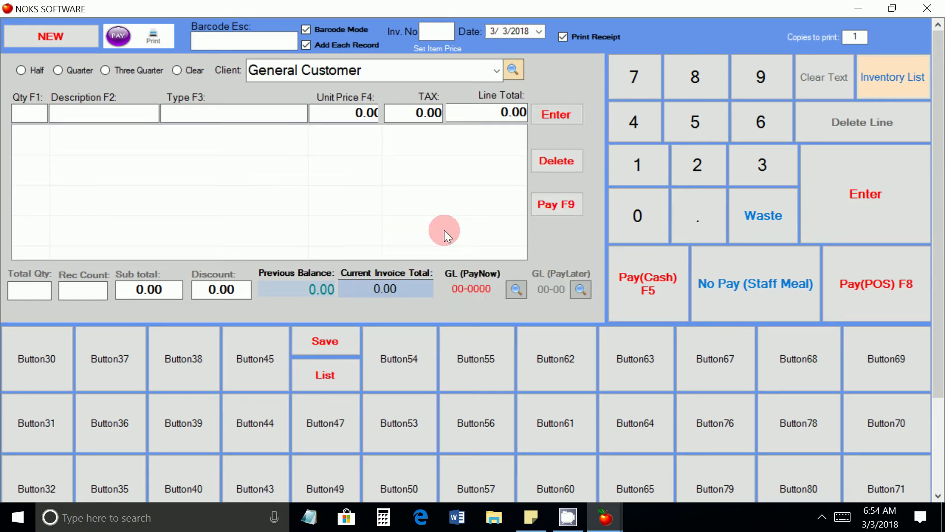
pyautogui.click(914, 5)
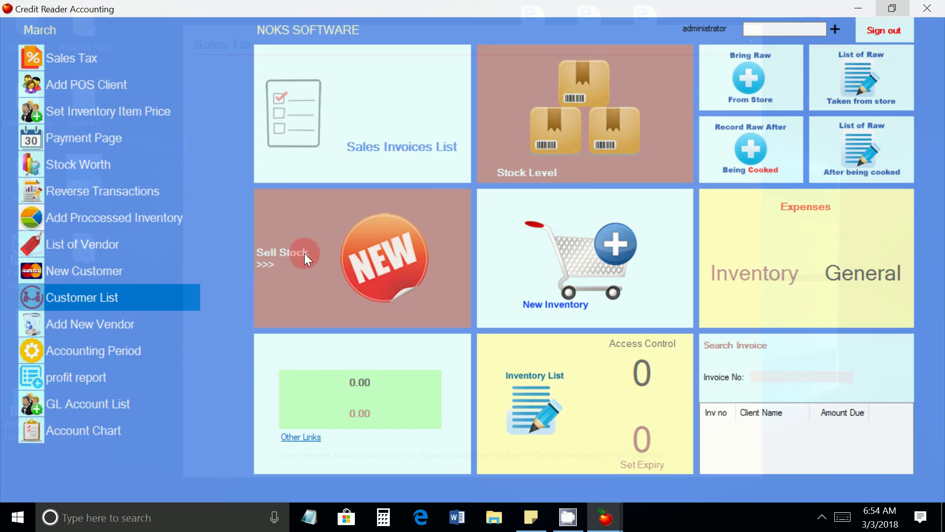
# Step: Save General Customer as POS client CL1 and reopen the sales screen
pyautogui.click(105, 85)
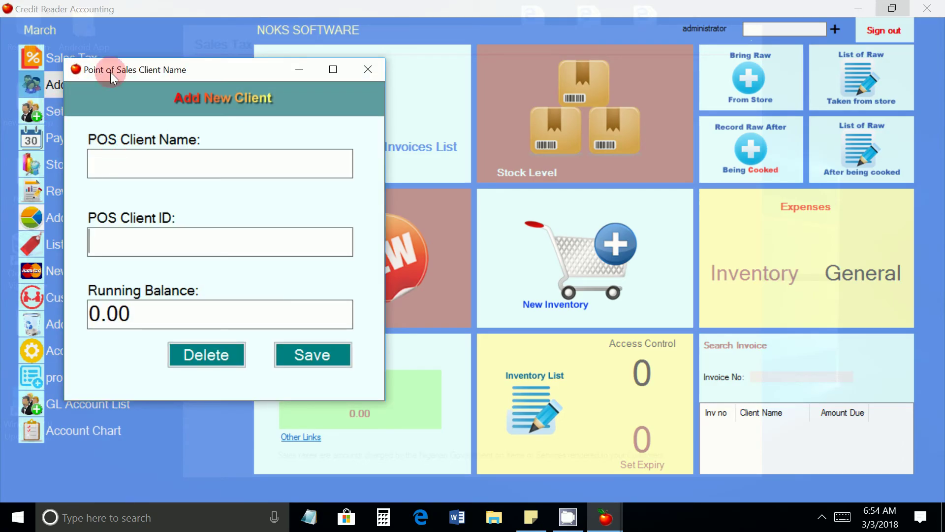
pyautogui.click(127, 172)
pyautogui.click(127, 169)
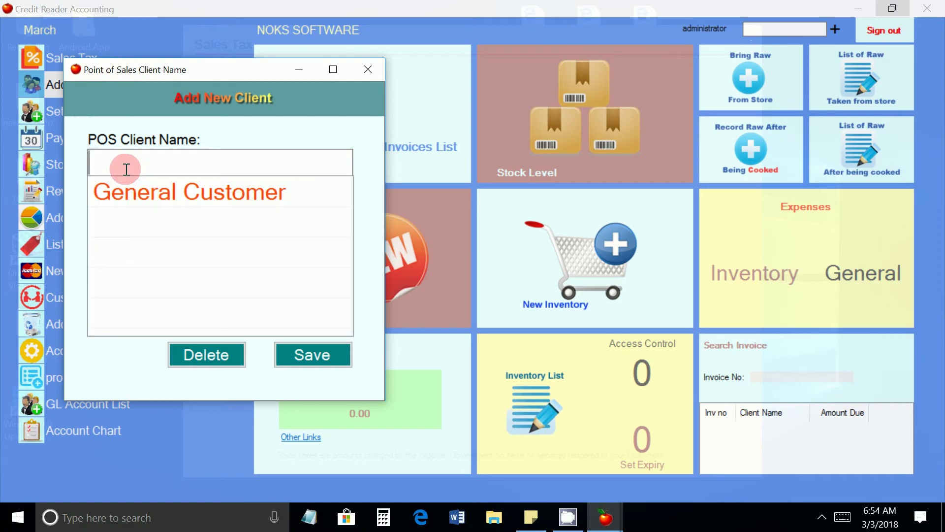
pyautogui.click(145, 199)
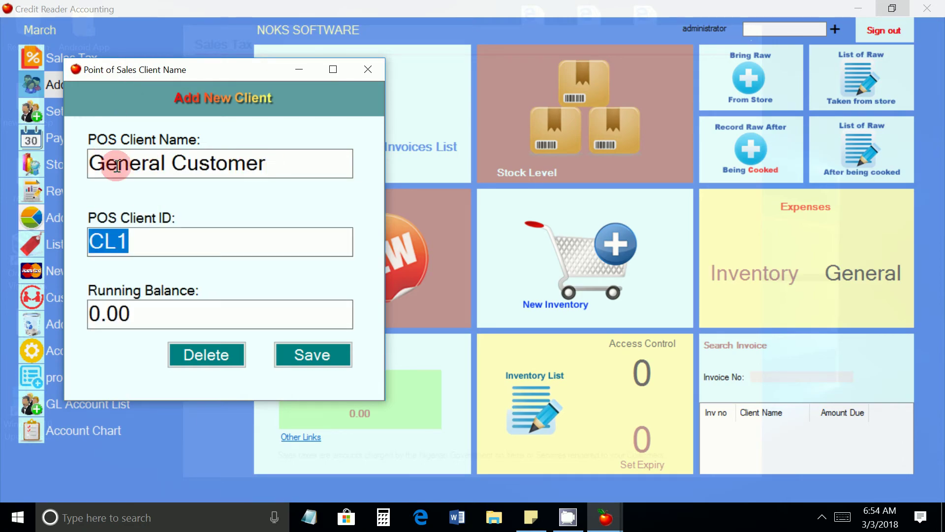
pyautogui.click(315, 356)
pyautogui.click(471, 305)
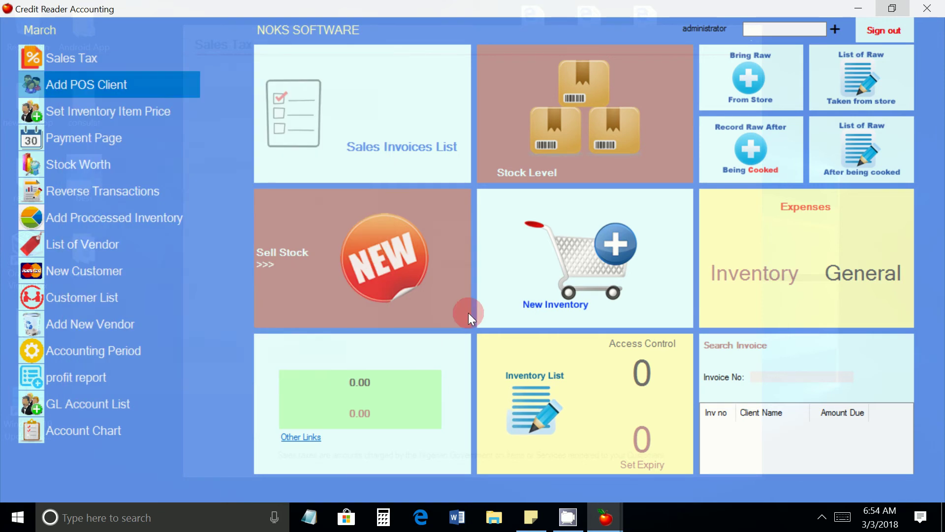
pyautogui.click(374, 249)
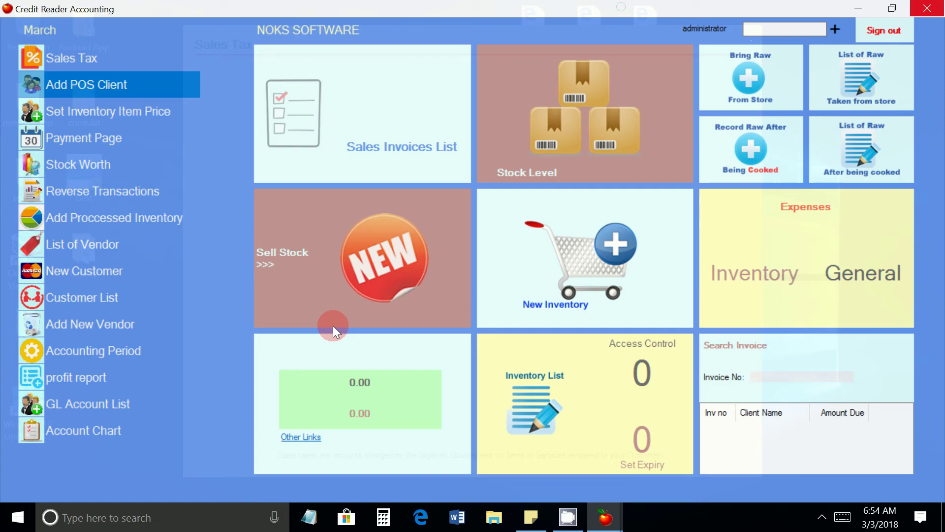
# Step: Close the sales screen and start a new customer, entering the client's full name
pyautogui.click(927, 8)
pyautogui.click(88, 273)
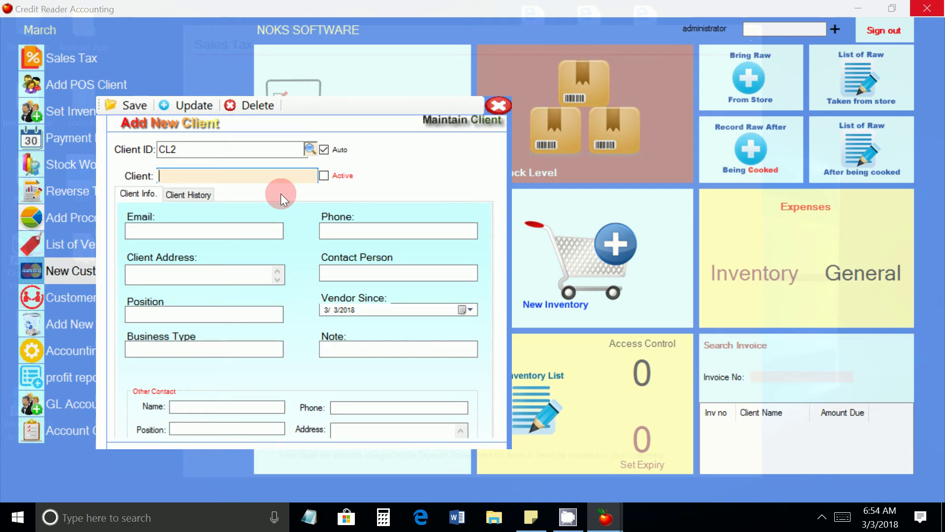
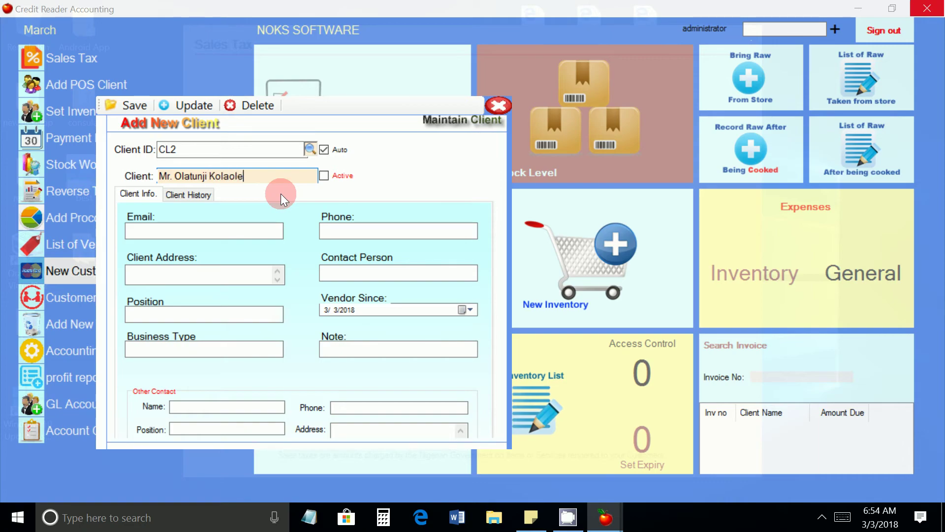
# Step: Fill in the client's e-mail address and phone number
pyautogui.click(242, 231)
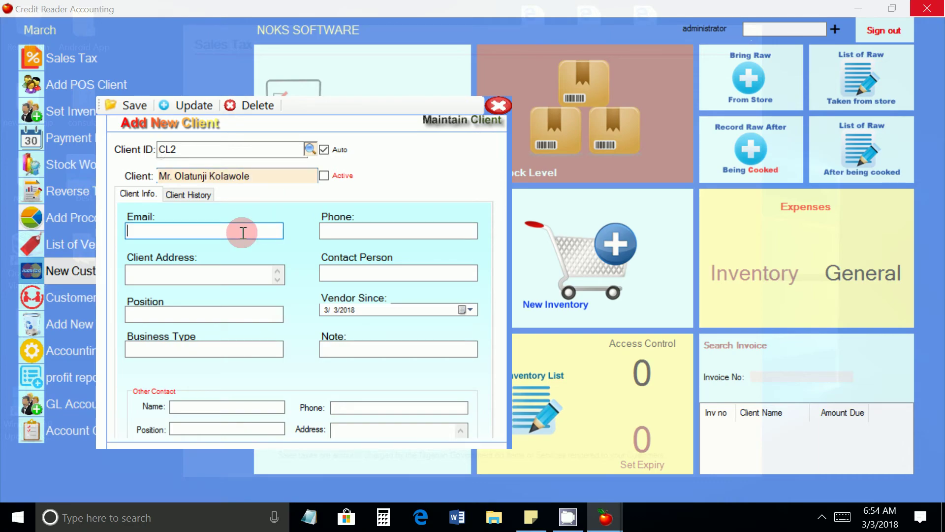
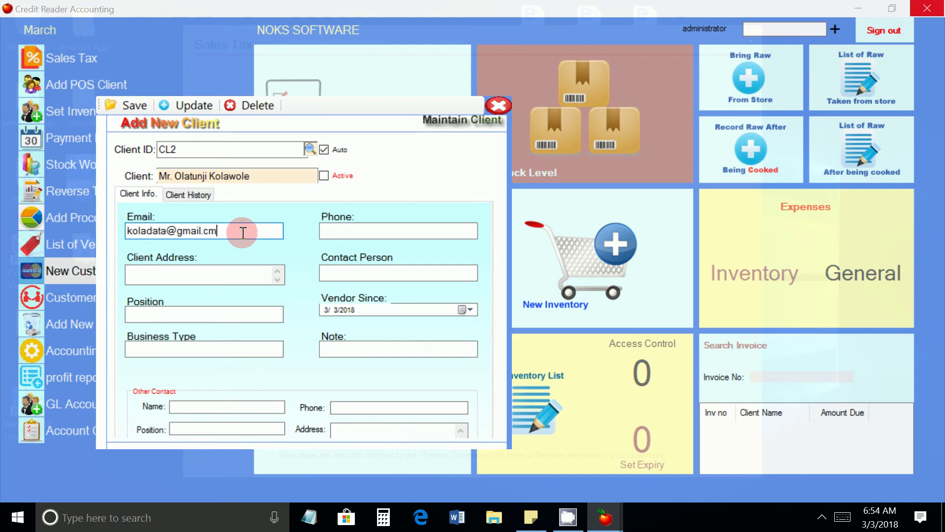
pyautogui.press('Tab')
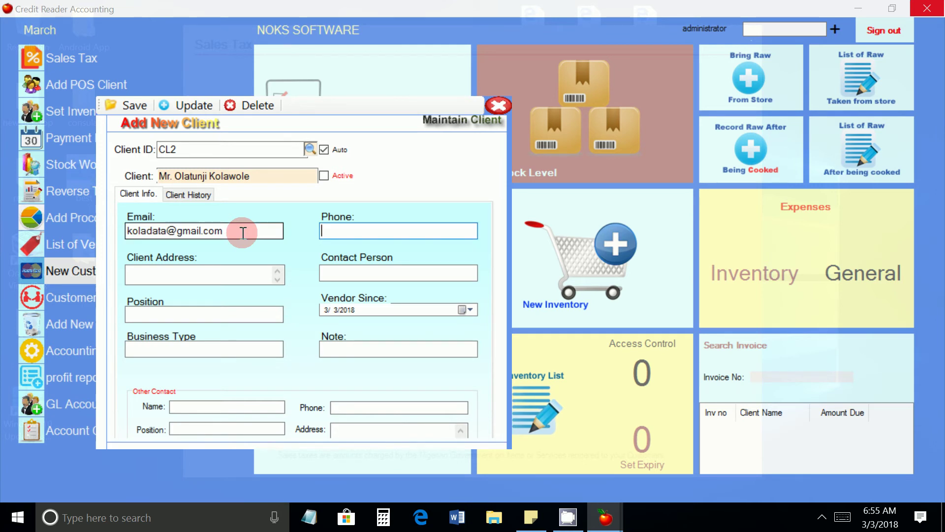
# Step: Enter the client's street address and save the record as CL2
pyautogui.click(220, 268)
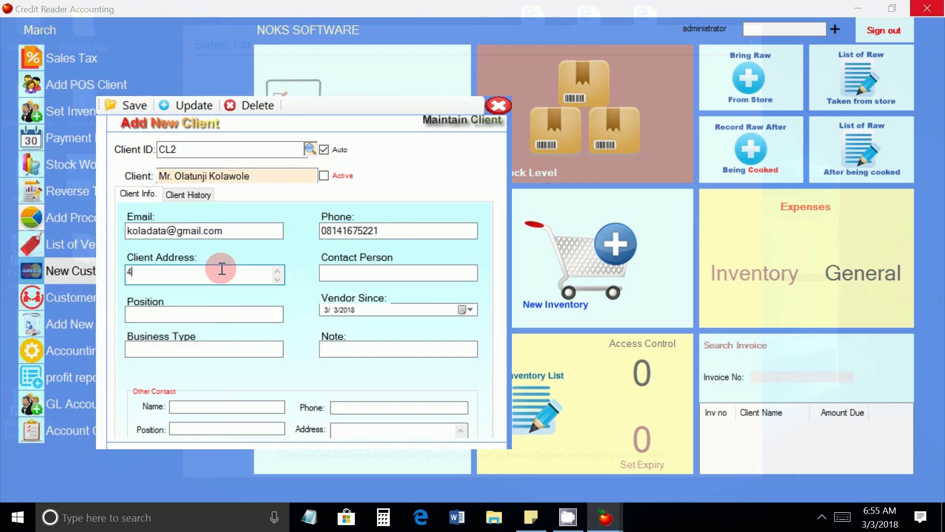
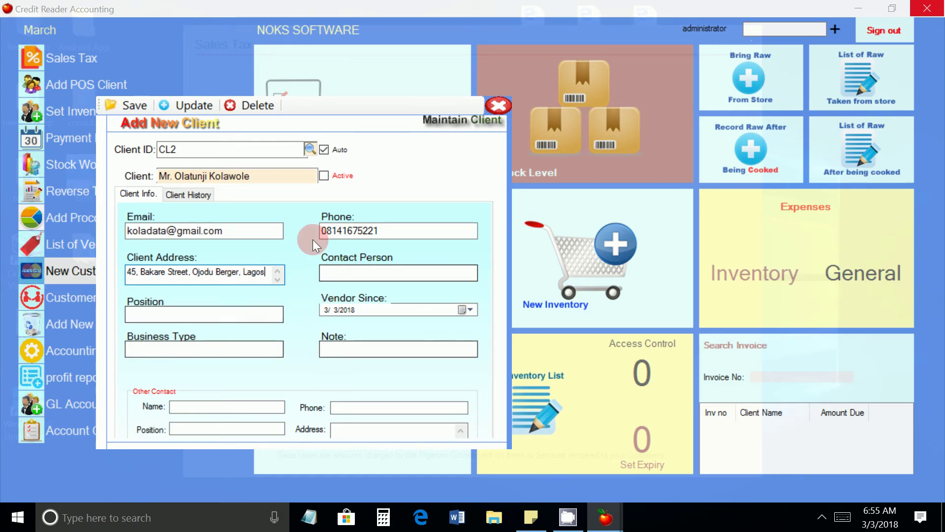
pyautogui.click(117, 107)
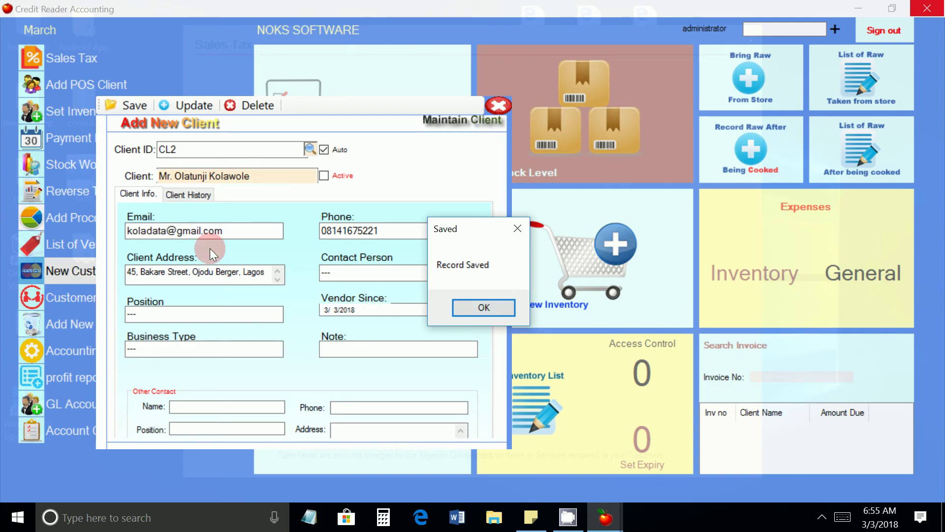
pyautogui.click(482, 308)
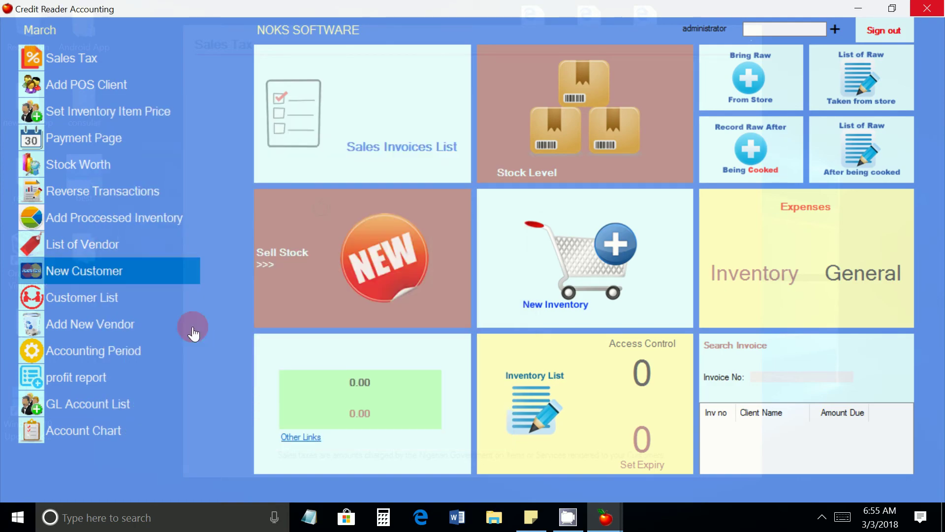
# Step: Verify CL1 and CL2 both show 0.00 balance in the customer list, then return to the dashboard
pyautogui.click(77, 299)
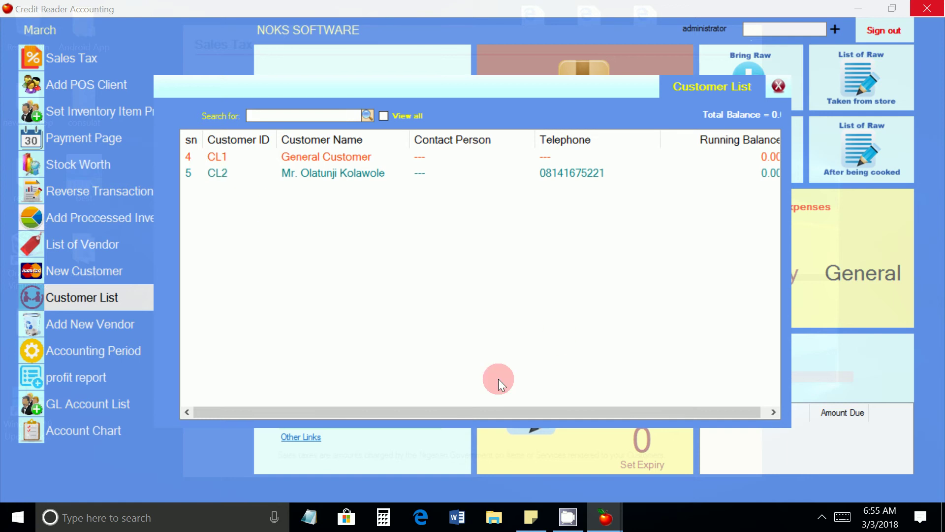
pyautogui.moveTo(470, 405); pyautogui.dragTo(576, 406)
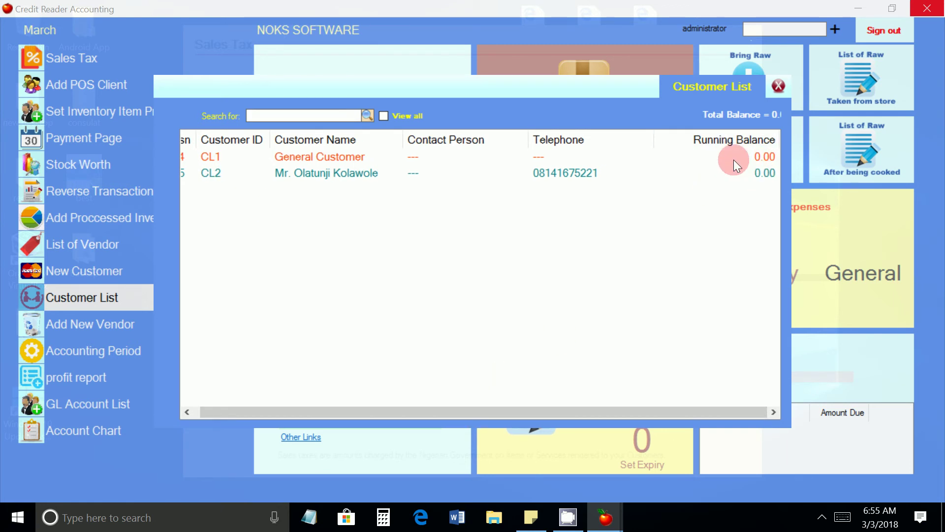
pyautogui.click(778, 85)
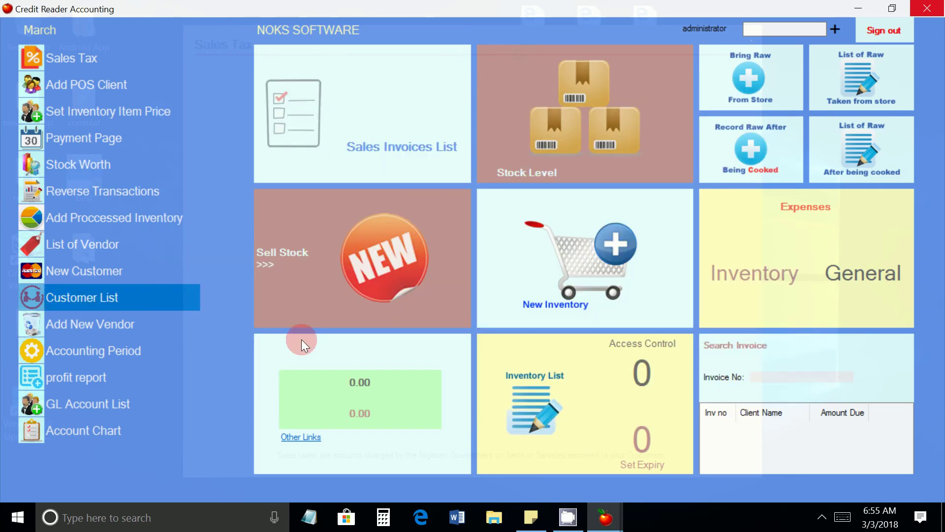
pyautogui.click(380, 260)
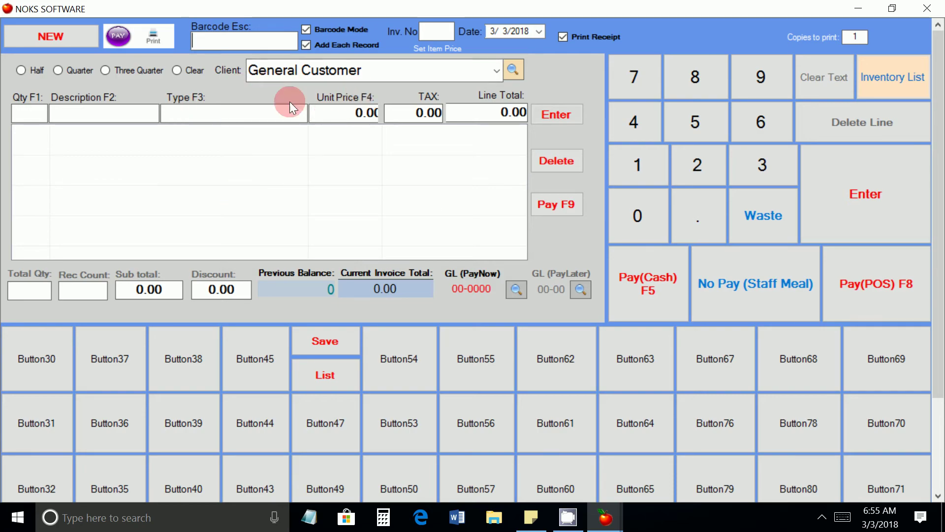
pyautogui.click(927, 9)
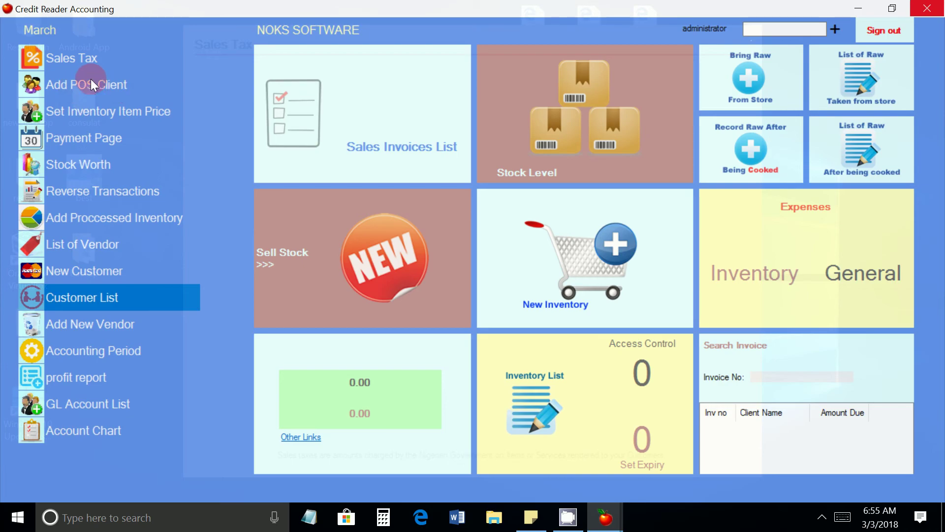
pyautogui.click(105, 87)
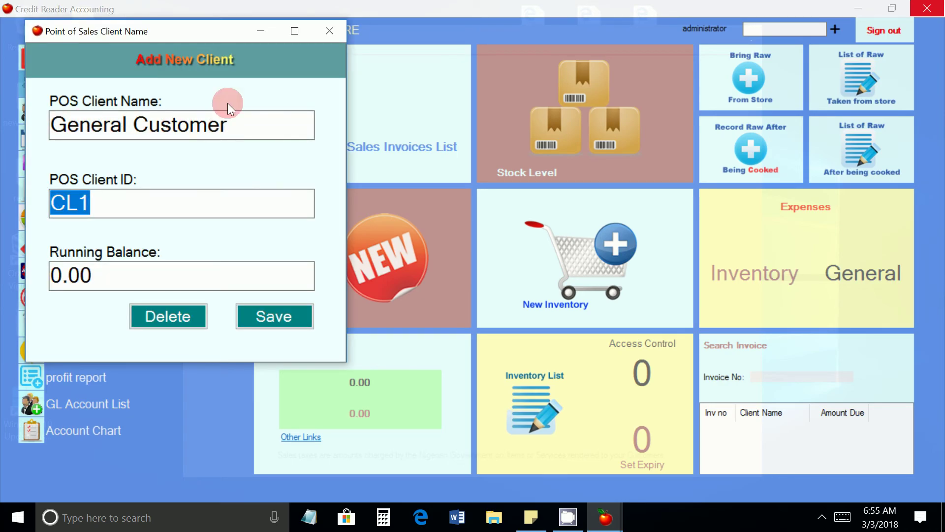
pyautogui.click(328, 31)
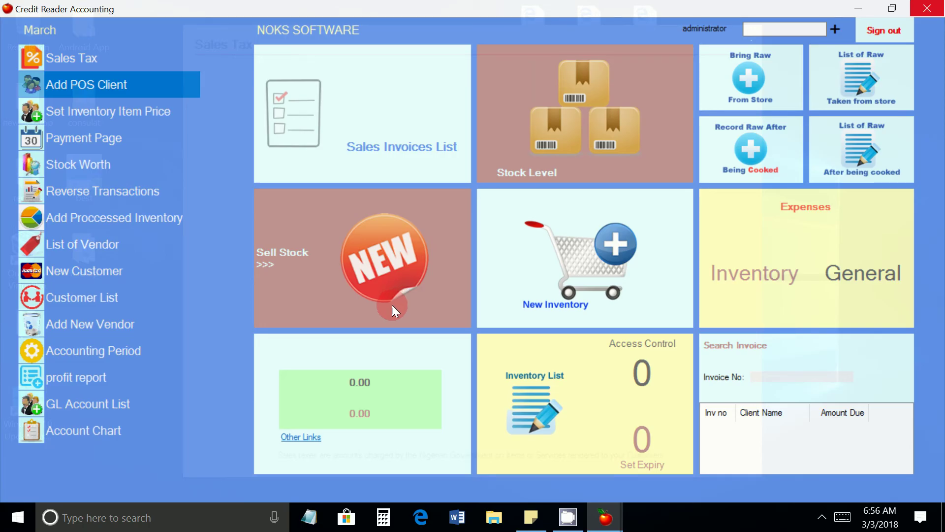
# Step: Start a new vendor record named General Vendor
pyautogui.click(77, 327)
pyautogui.click(167, 112)
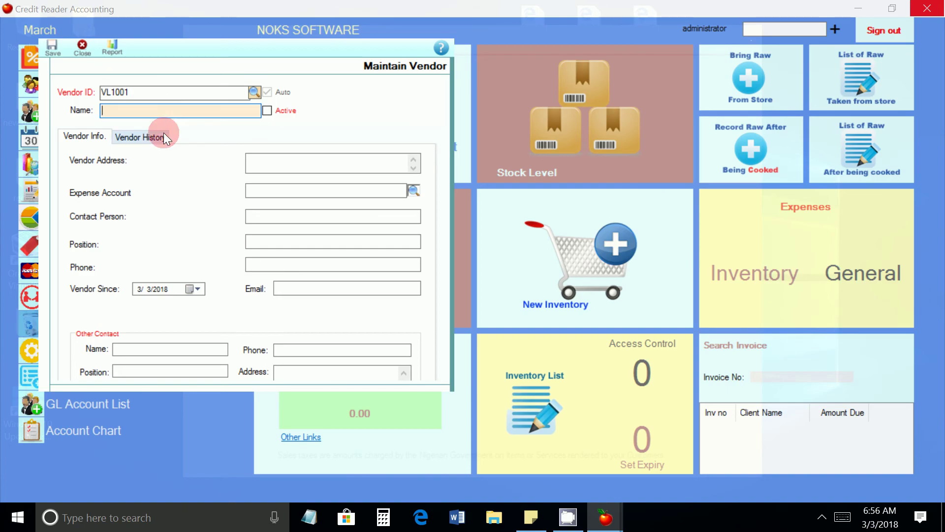
pyautogui.write('General Vendor')
# Step: Fill the remaining vendor fields with '-' and save General Vendor as VL1001
pyautogui.click(314, 165)
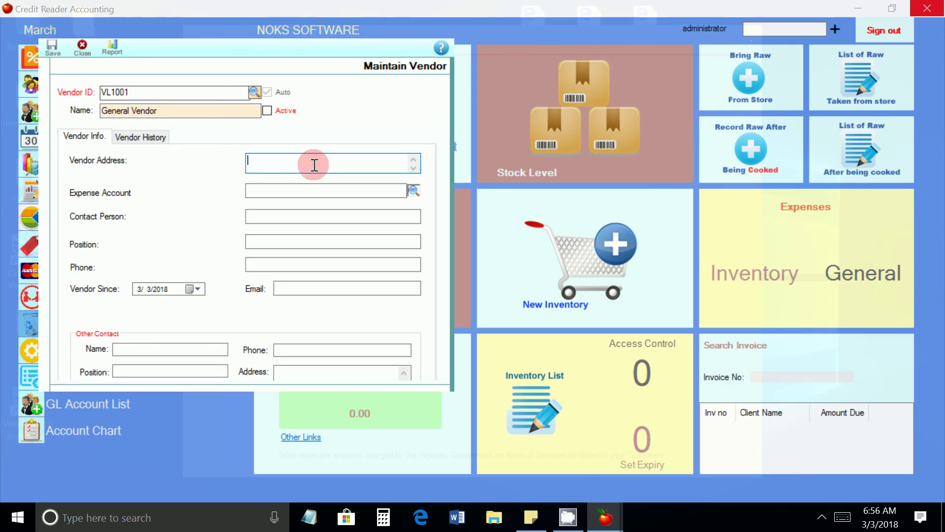
pyautogui.write('-')
pyautogui.click(302, 190)
pyautogui.write('-')
pyautogui.click(285, 215)
pyautogui.write('-')
pyautogui.click(285, 241)
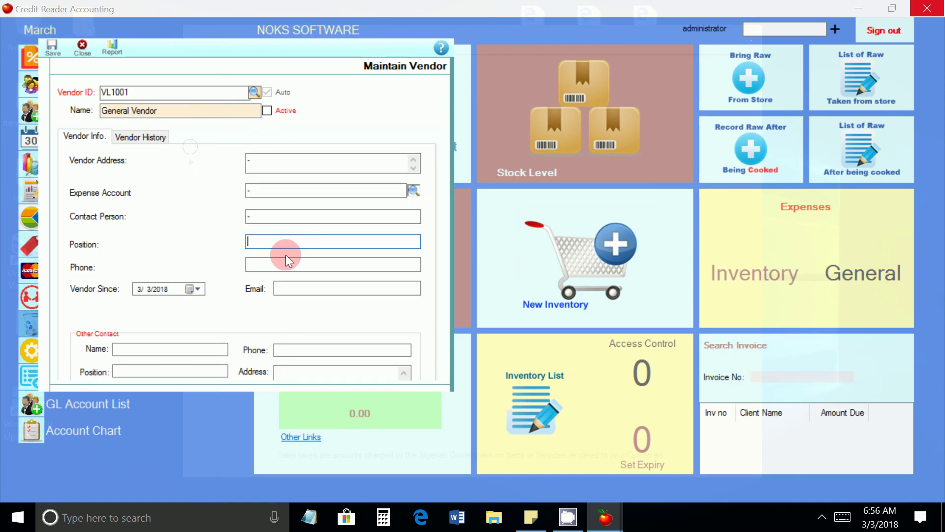
pyautogui.write('-')
pyautogui.click(290, 265)
pyautogui.write('-')
pyautogui.click(295, 288)
pyautogui.write('-')
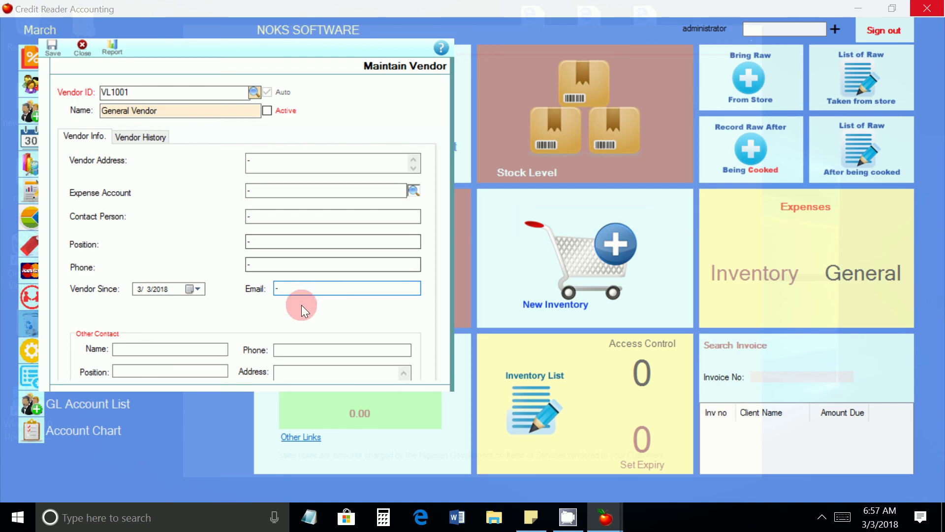
pyautogui.click(52, 47)
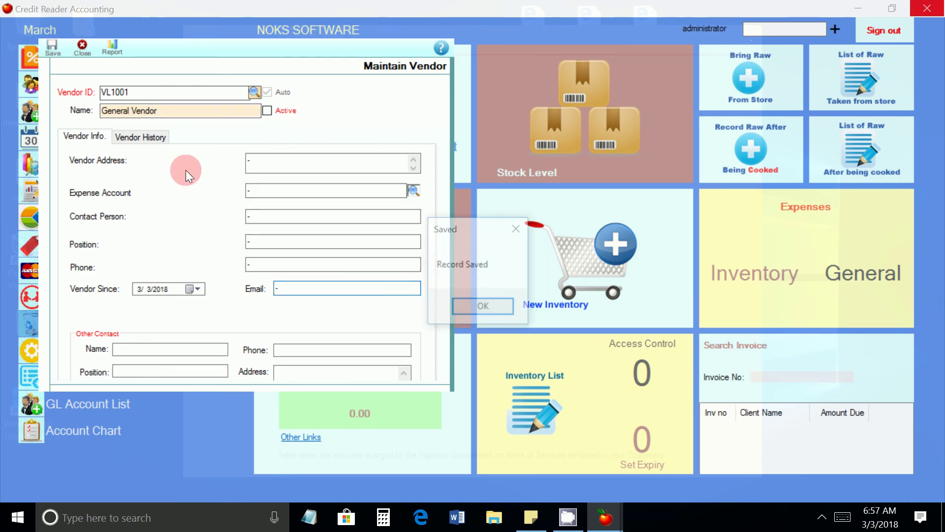
pyautogui.click(473, 310)
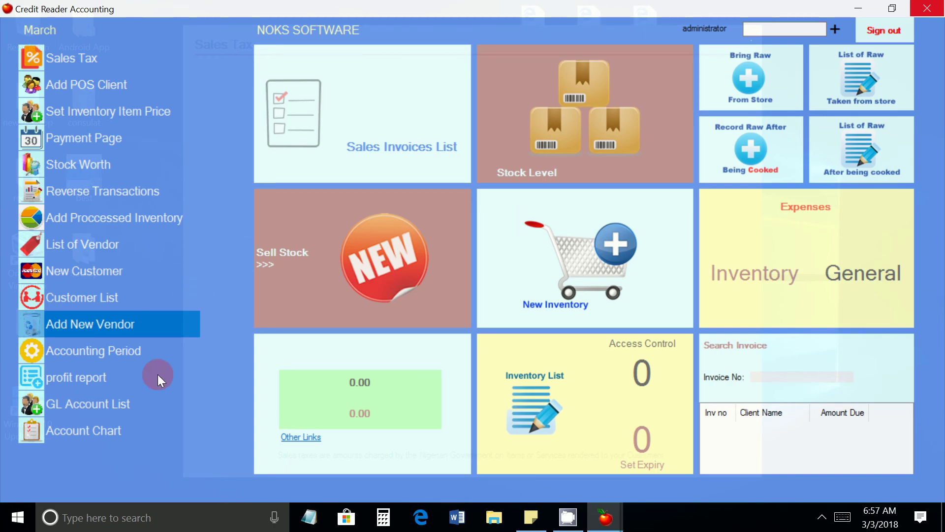
# Step: In the chart of accounts, browse the Accounts Payable, Accounts Receivable and Cash account types
pyautogui.click(111, 441)
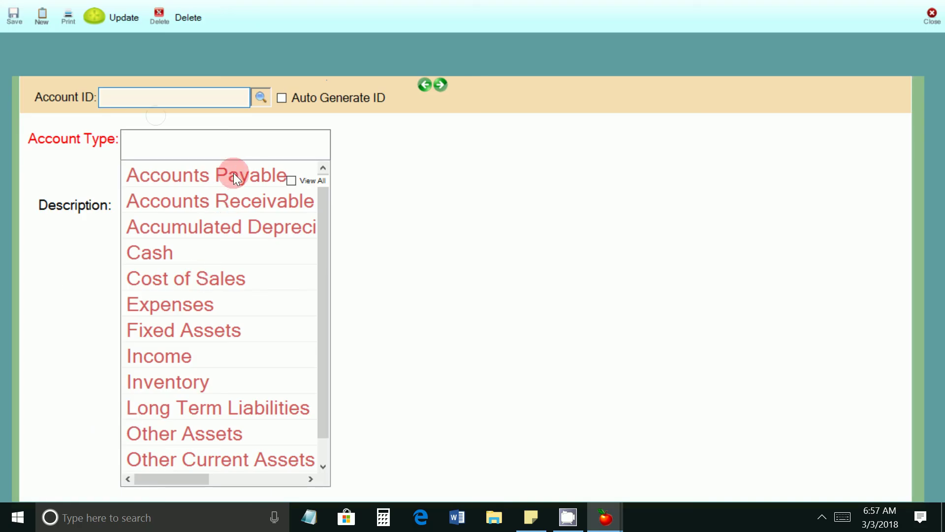
pyautogui.click(234, 173)
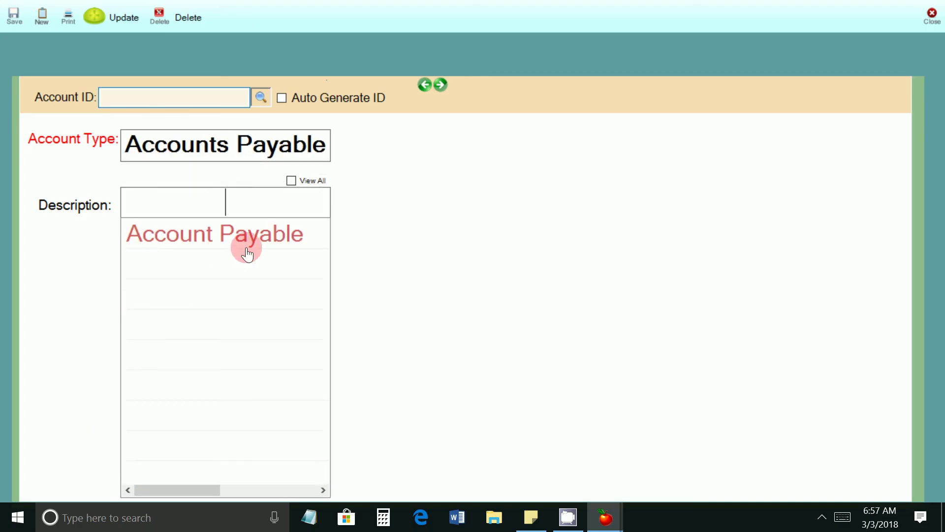
pyautogui.click(253, 143)
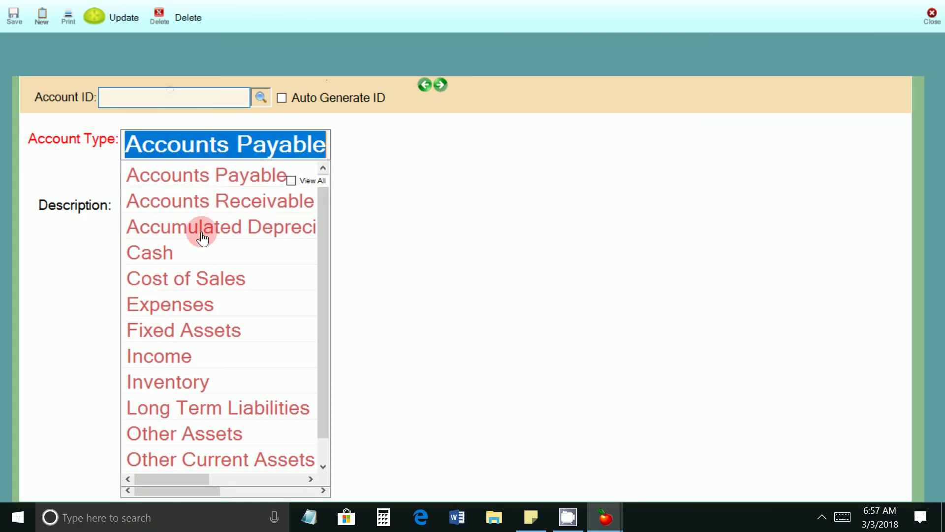
pyautogui.click(211, 201)
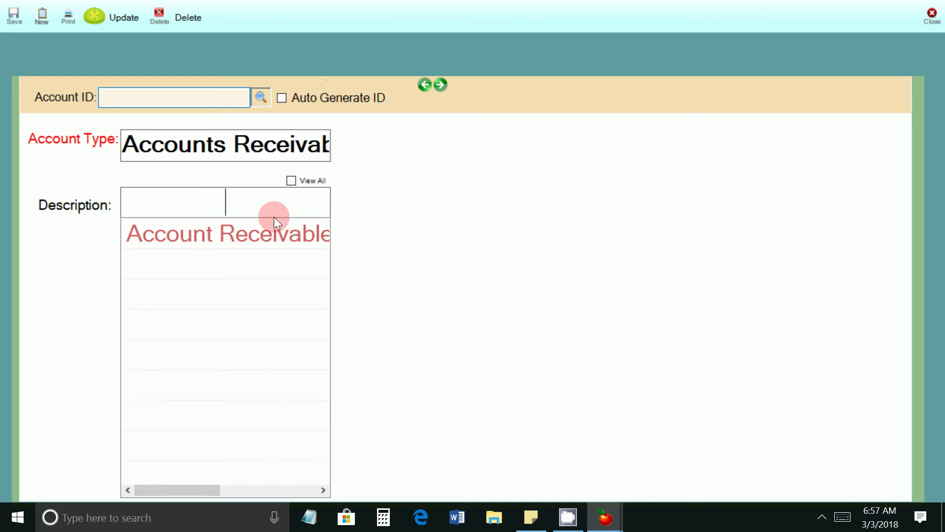
pyautogui.click(149, 147)
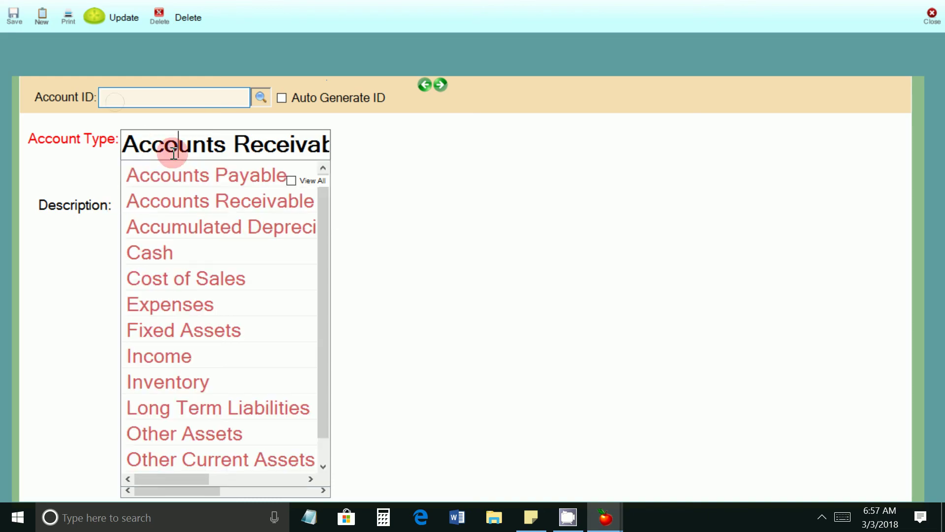
pyautogui.click(156, 256)
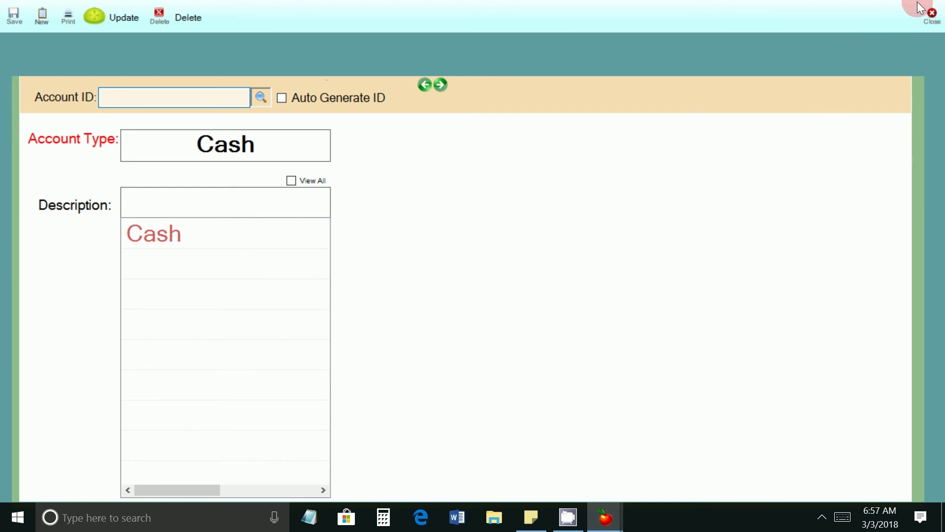
# Step: Close the chart of accounts form and bring up the Sales Tax window
pyautogui.click(931, 15)
pyautogui.click(86, 60)
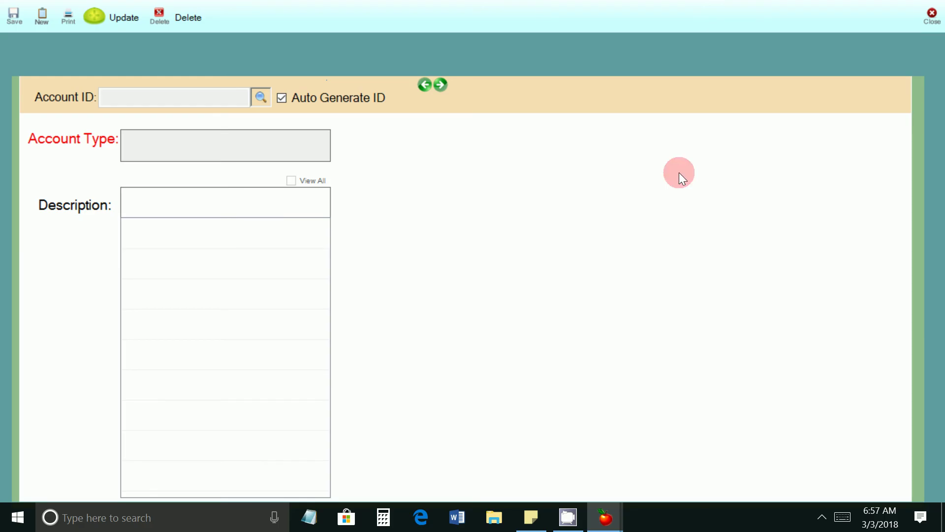
pyautogui.click(932, 15)
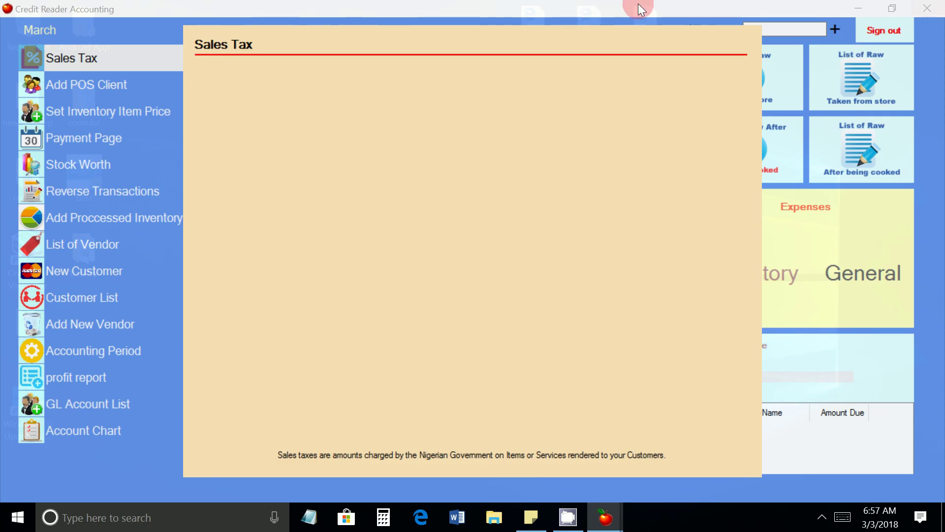
# Step: Close the Sales Tax panel, then view and close the New Customer form
pyautogui.click(736, 3)
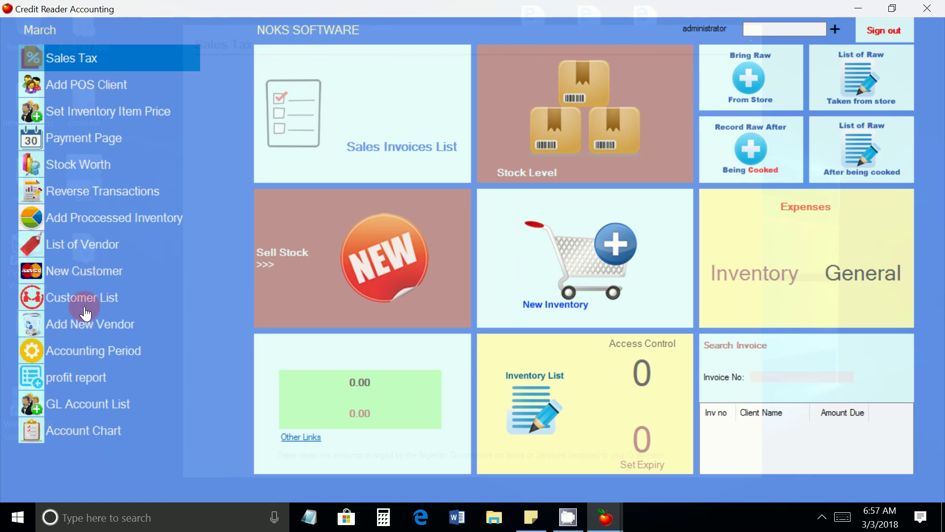
pyautogui.click(82, 278)
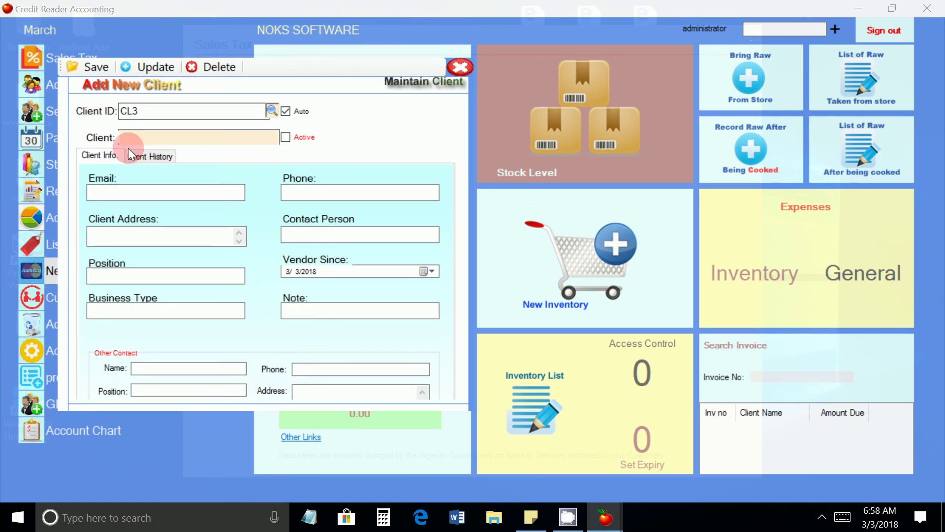
pyautogui.click(459, 66)
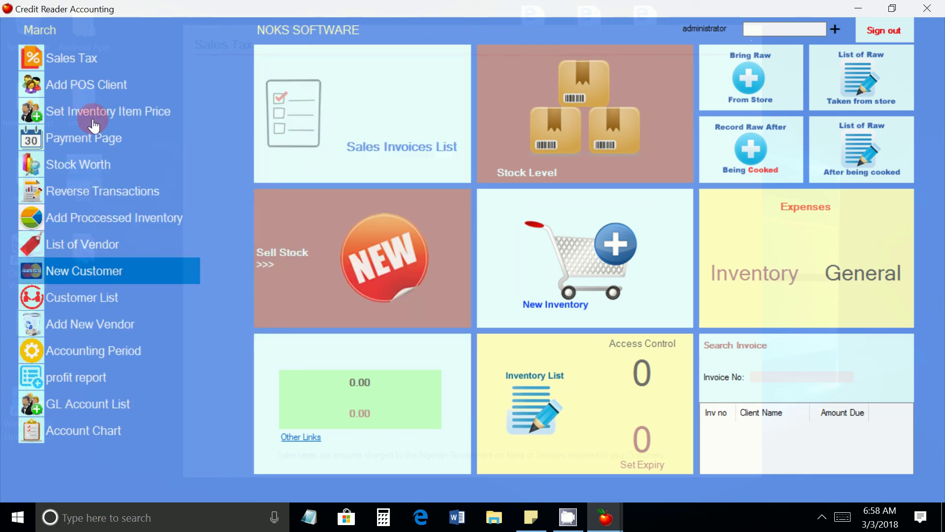
# Step: View and close the POS client details and the New Vendor form
pyautogui.click(100, 89)
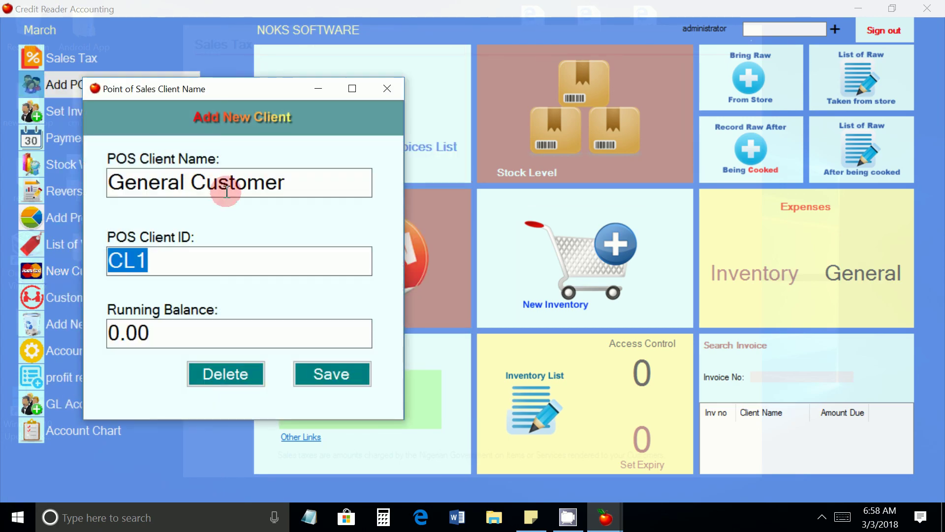
pyautogui.click(386, 90)
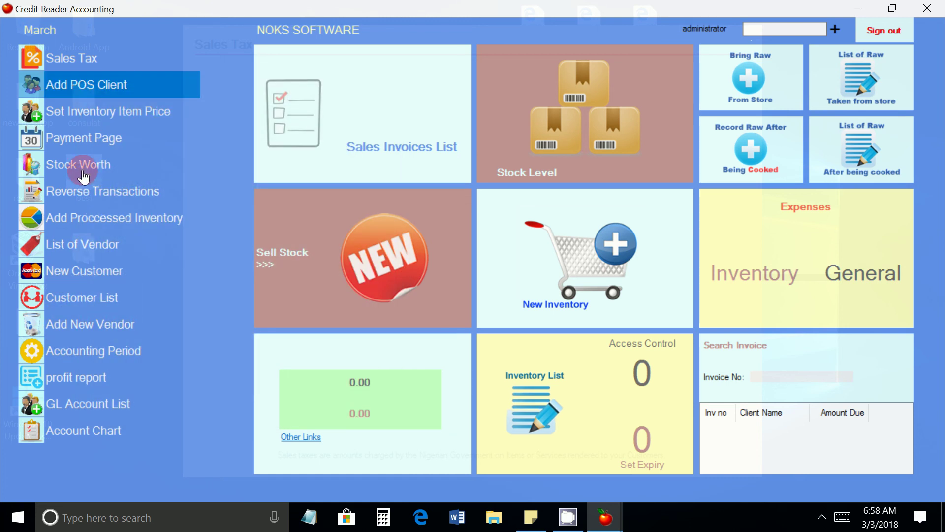
pyautogui.click(75, 325)
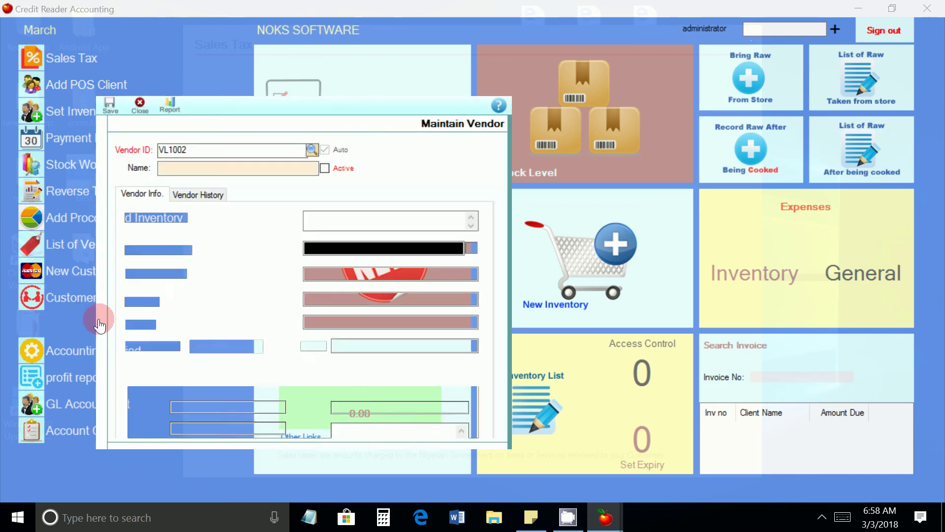
pyautogui.click(140, 104)
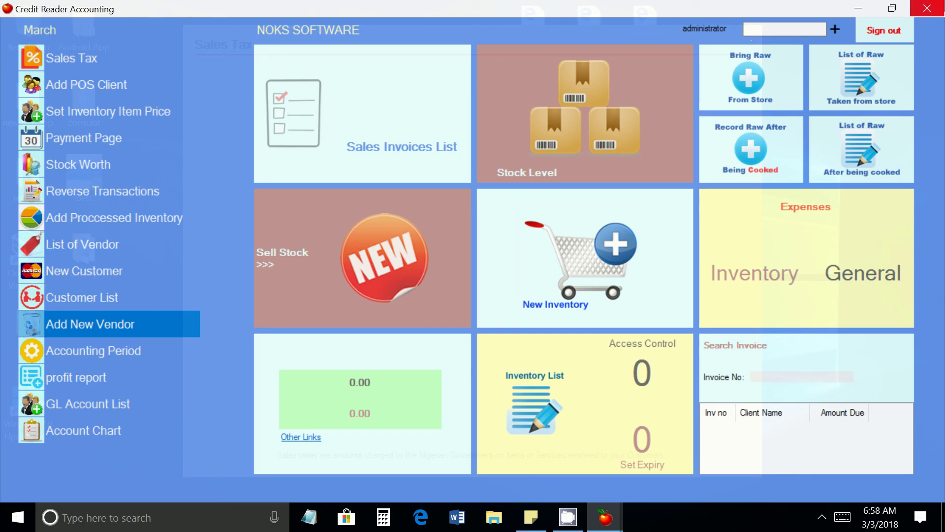
# Step: Exit Credit Reader Accounting and show the hidden system tray icons
pyautogui.click(928, 8)
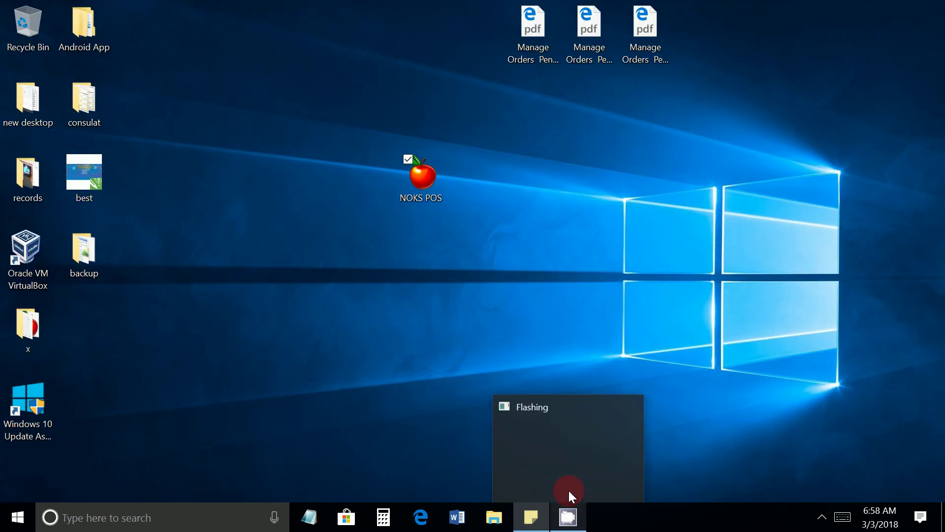
pyautogui.click(823, 517)
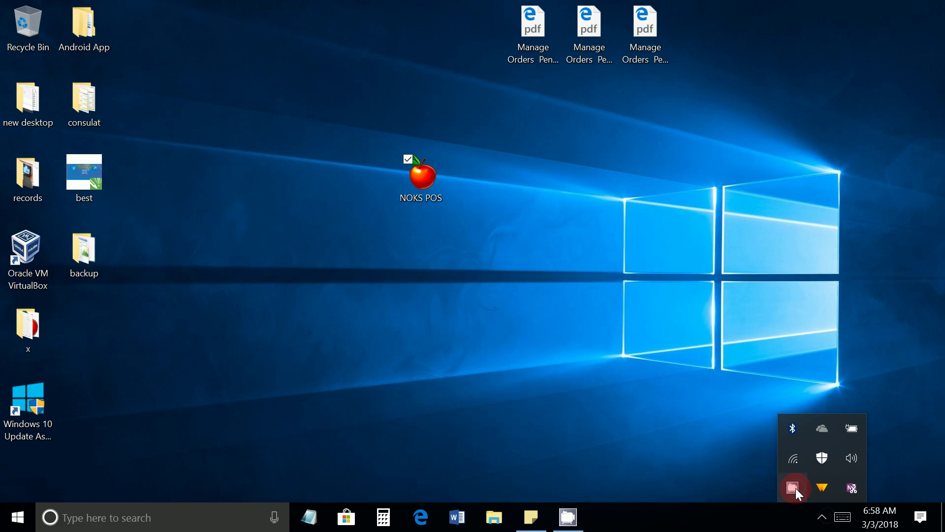